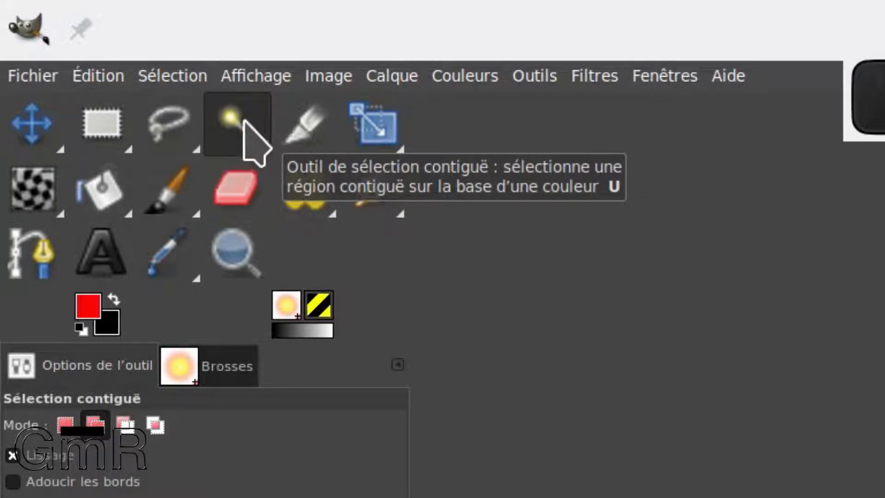
- Review the places where the Sélection contiguë tool can be chosen, without changing the active tool
left_click(255, 133)
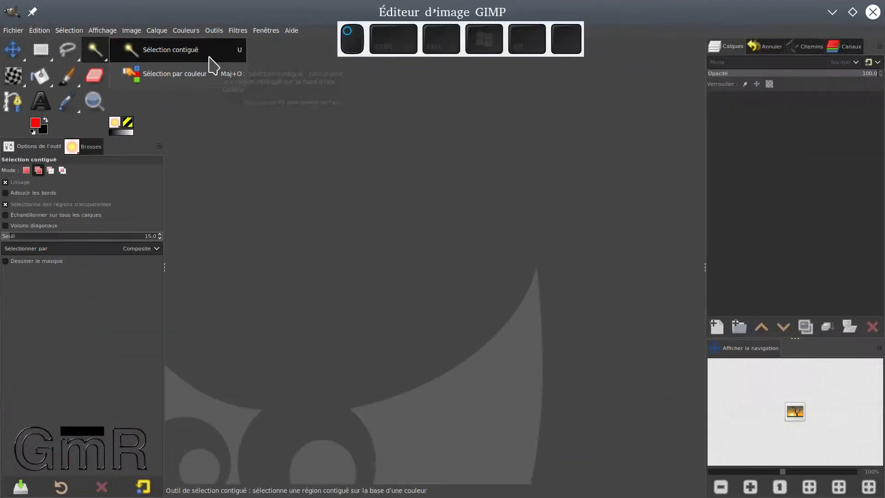
left_click(307, 85)
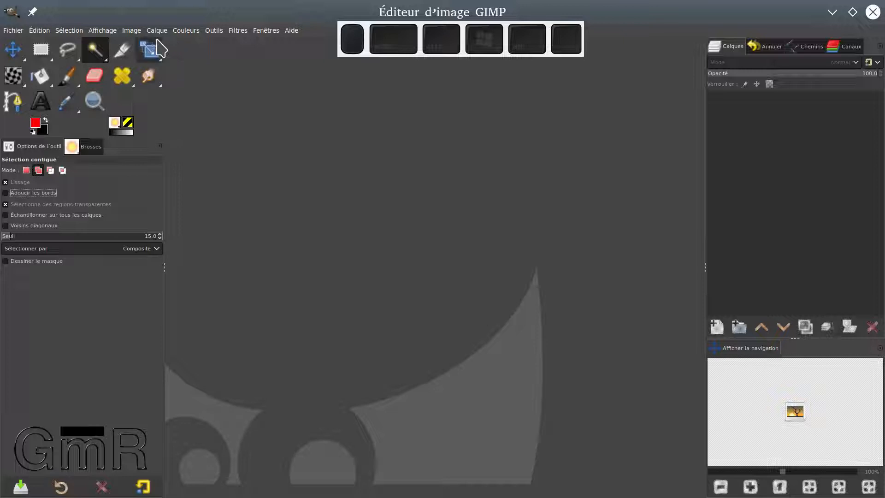
left_click(213, 32)
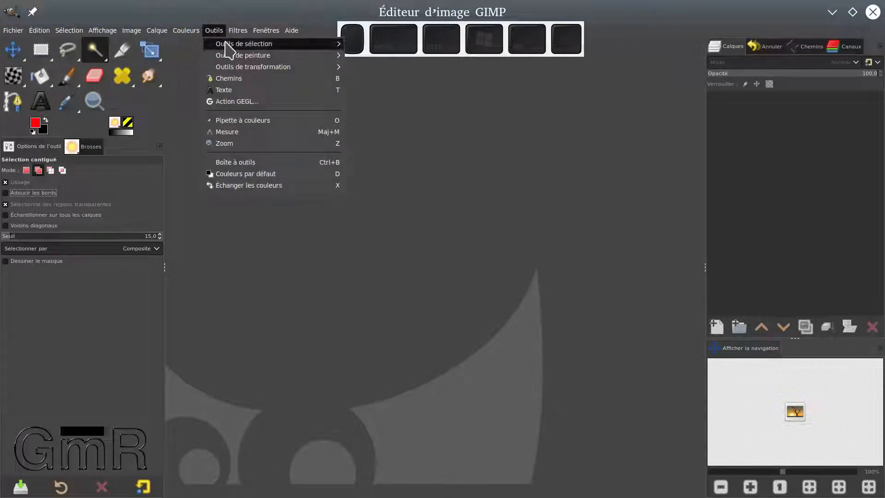
mouse_move(226, 43)
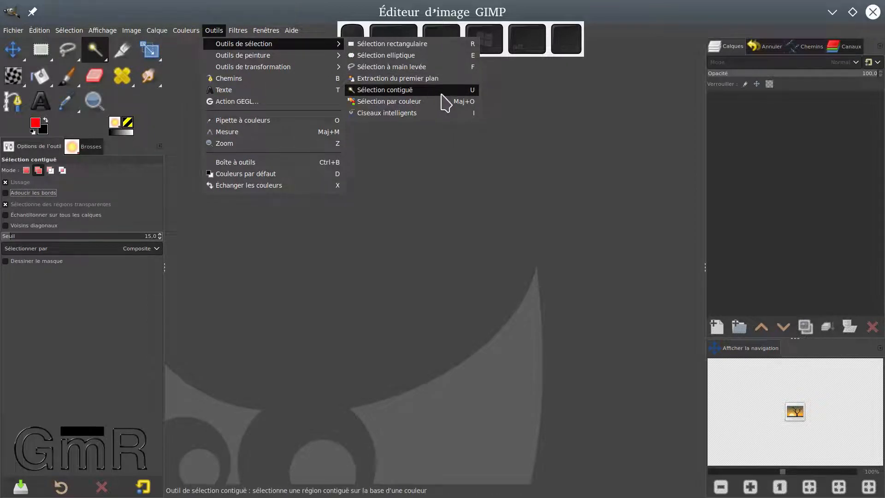
left_click(383, 138)
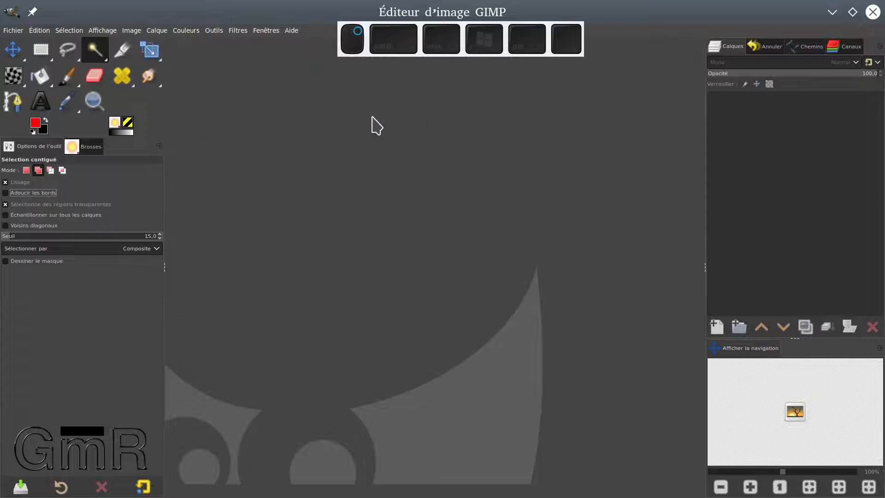
right_click(372, 118)
mouse_move(399, 214)
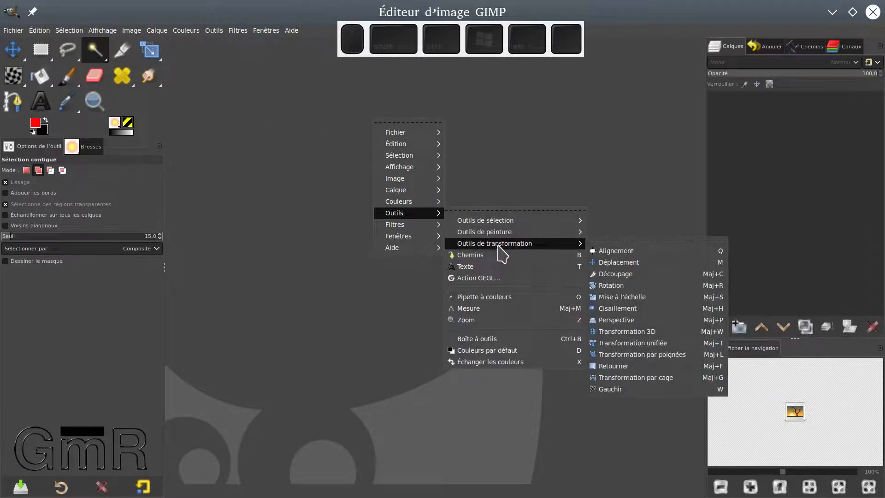
mouse_move(516, 220)
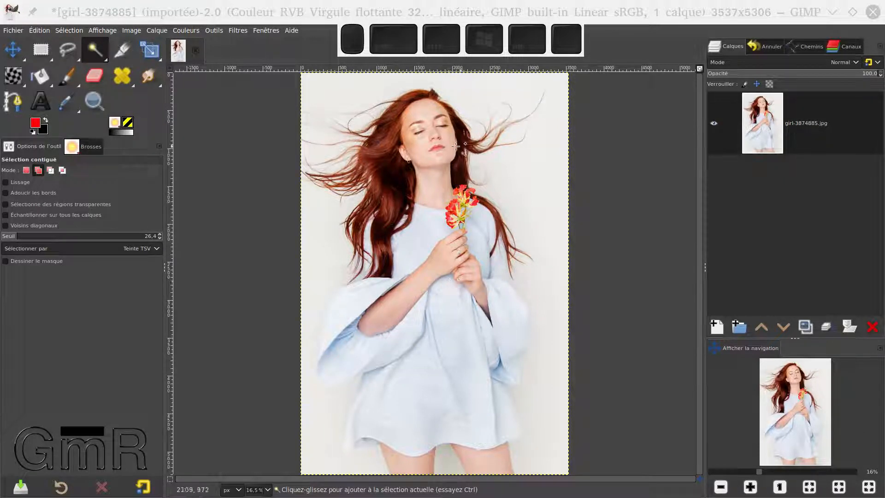
- Inspect the sleeves and dress outline against the pale background in the portrait image
scroll(367, 287, "up", 5)
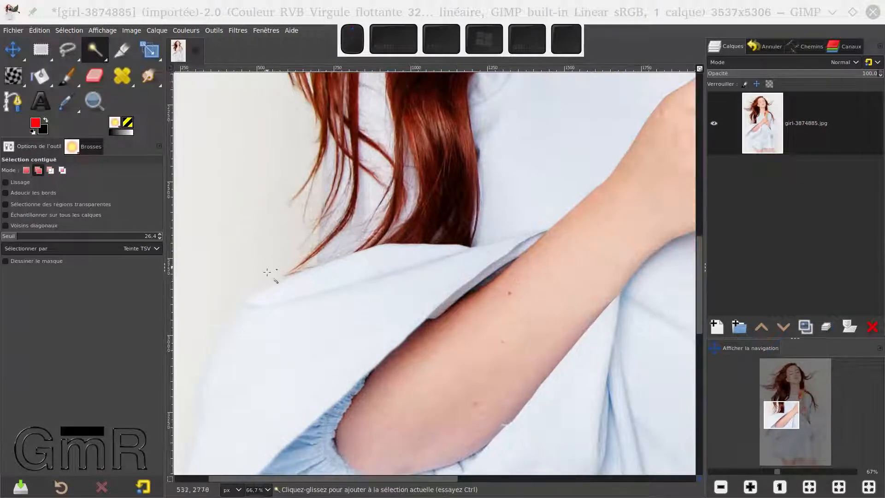
left_click_drag(300, 347, 366, 358)
left_click_drag(419, 369, 437, 164)
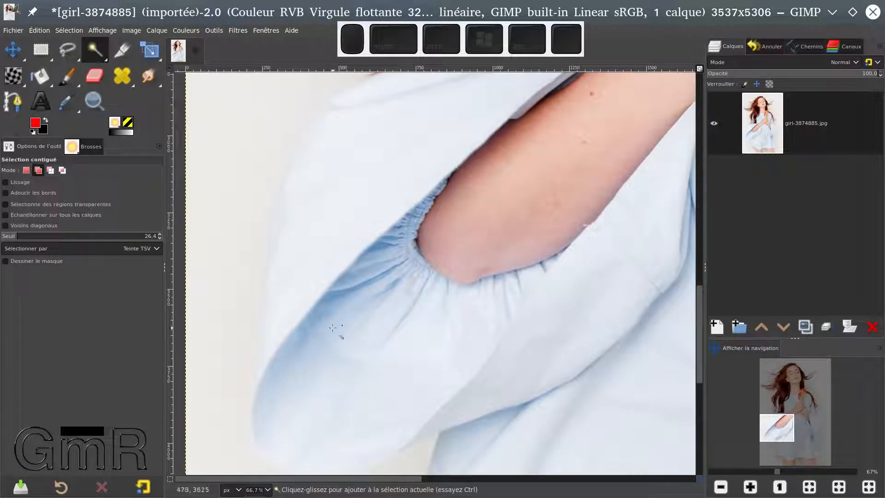
scroll(364, 318, "down", 5)
scroll(471, 253, "down", 3)
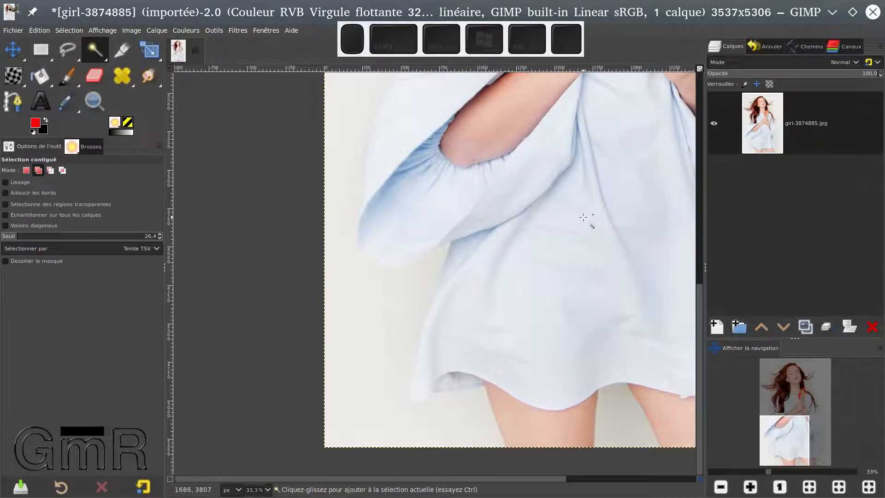
scroll(500, 288, "down", 2)
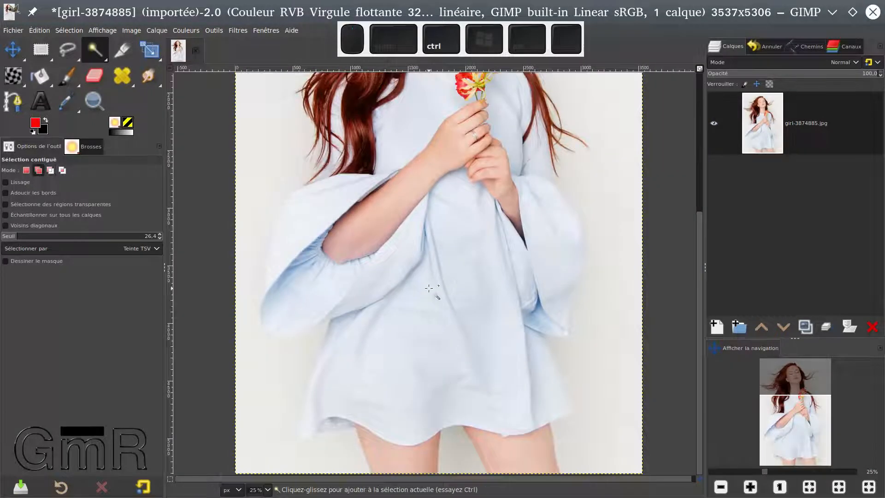
scroll(428, 288, "up", 5)
scroll(429, 288, "down", 1)
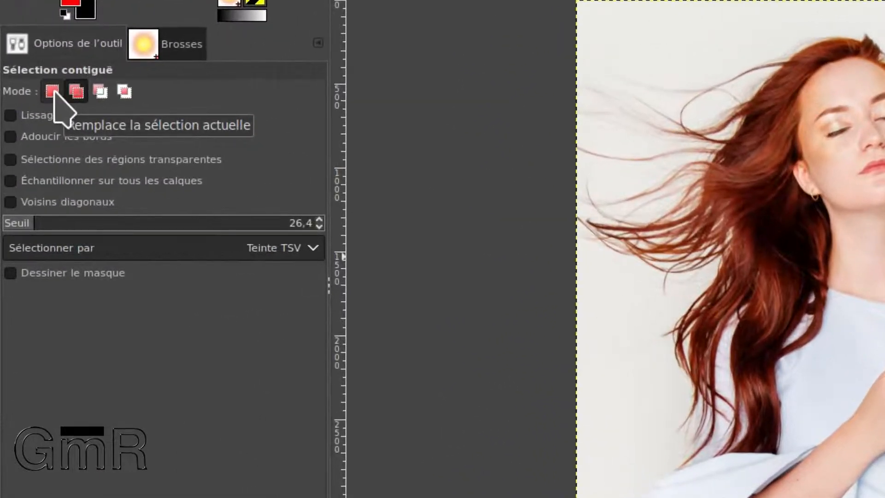
- Set the Sélection contiguë mode to add to the current selection and enable Lissage
left_click(52, 91)
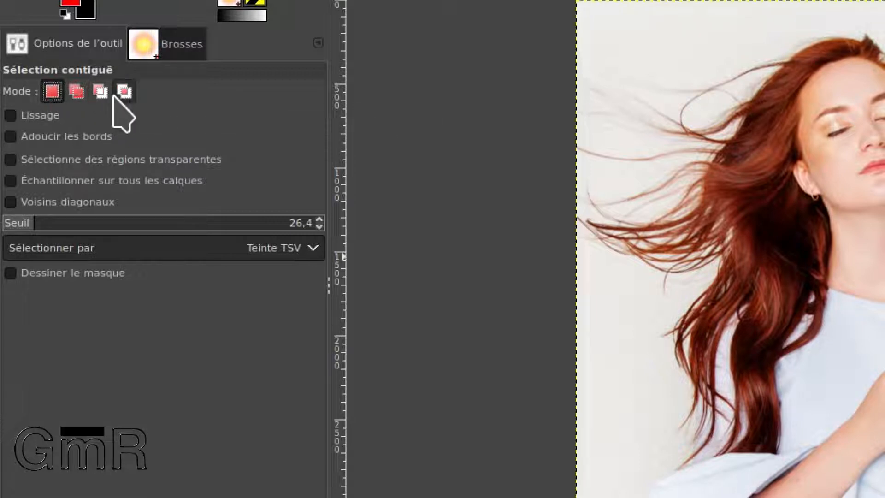
left_click(77, 91)
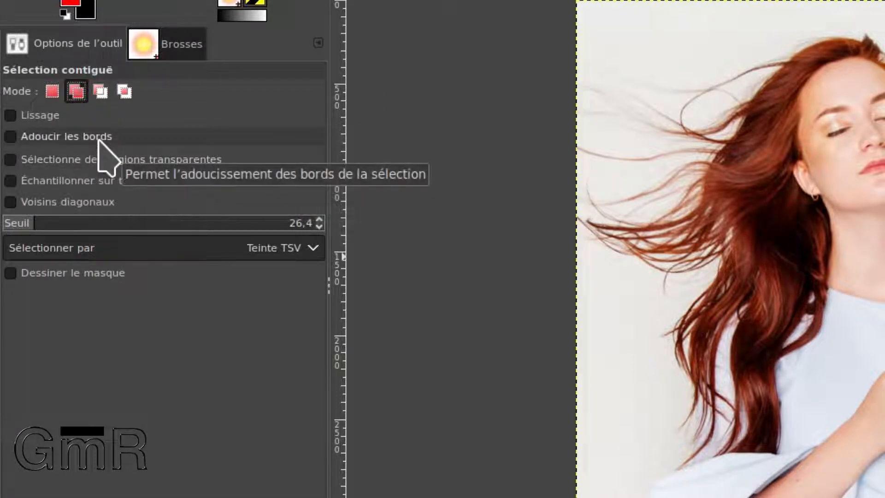
left_click(10, 119)
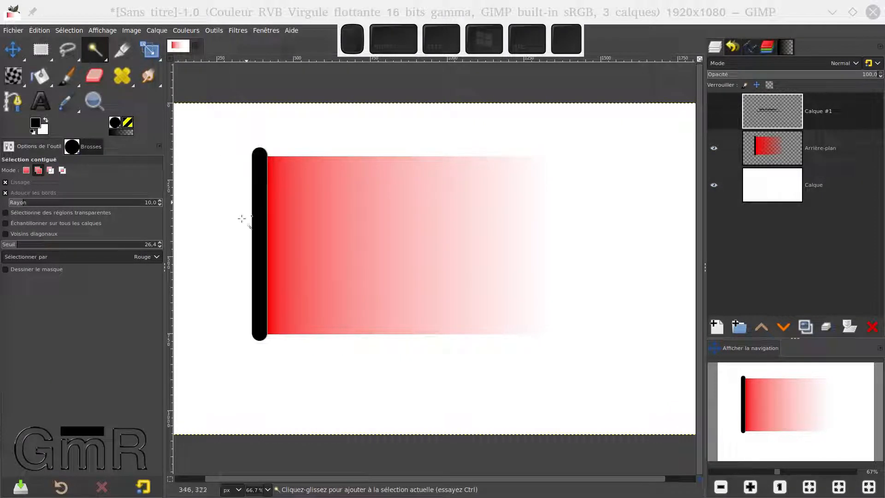
- Show the Calque #1 layer and switch the white Calque layer's visibility off and back on
left_click(714, 185)
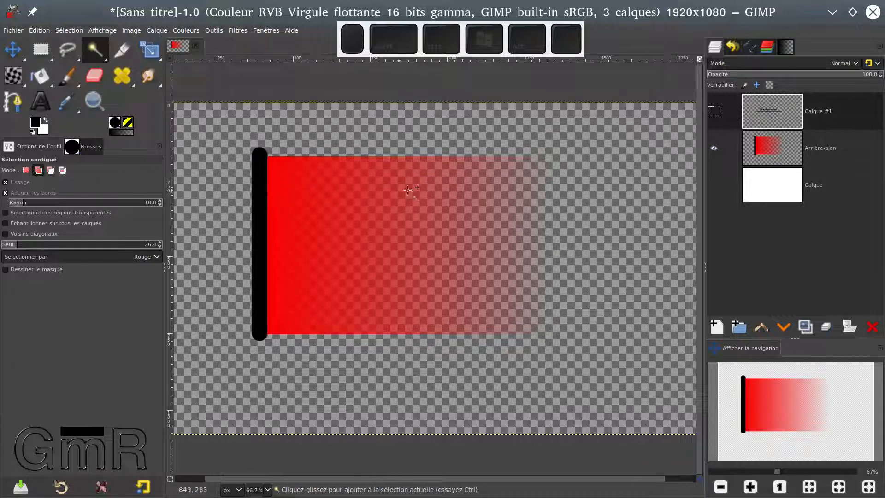
left_click(714, 113)
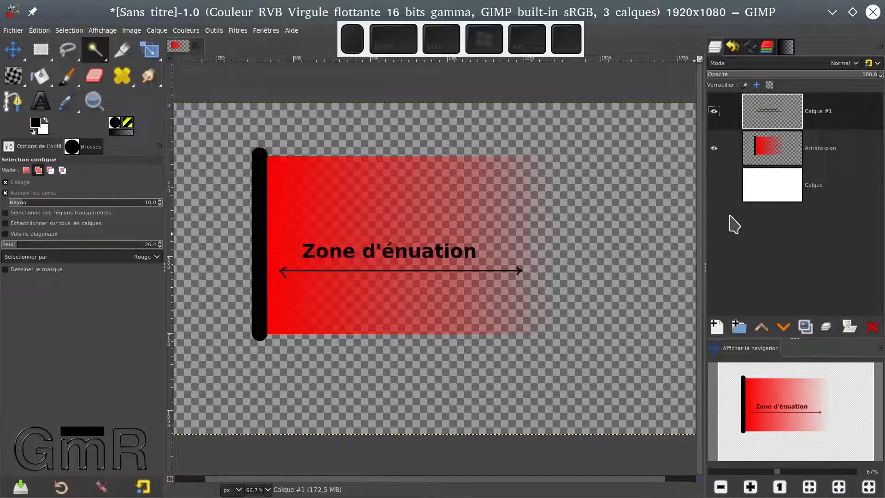
left_click(715, 185)
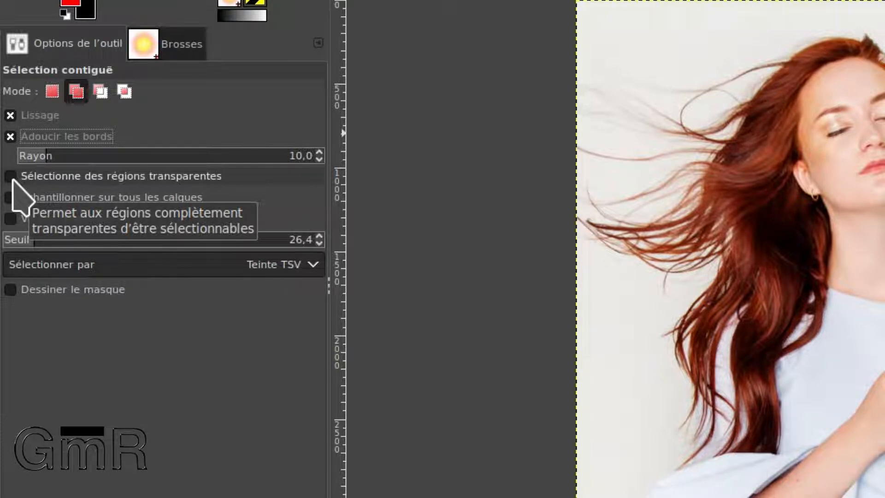
- Switch Sélectionne des régions transparentes on and off again, and select the girl-3874885.jpg layer
left_click(12, 179)
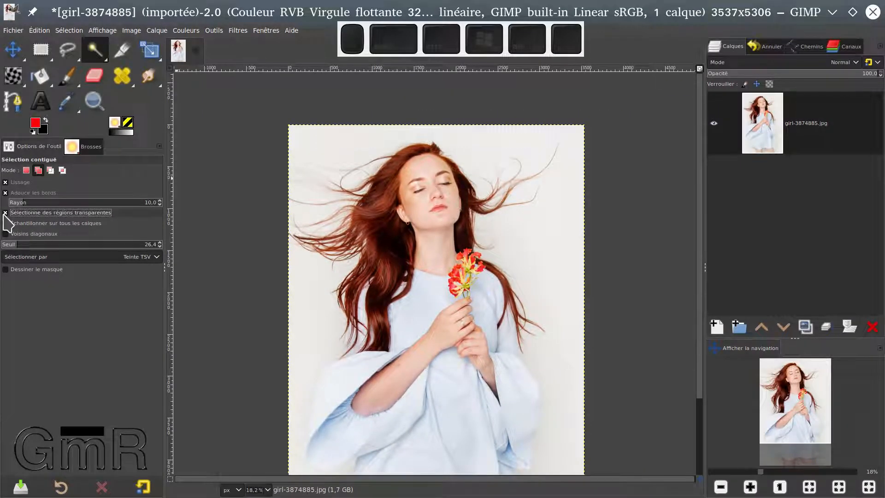
left_click(4, 213)
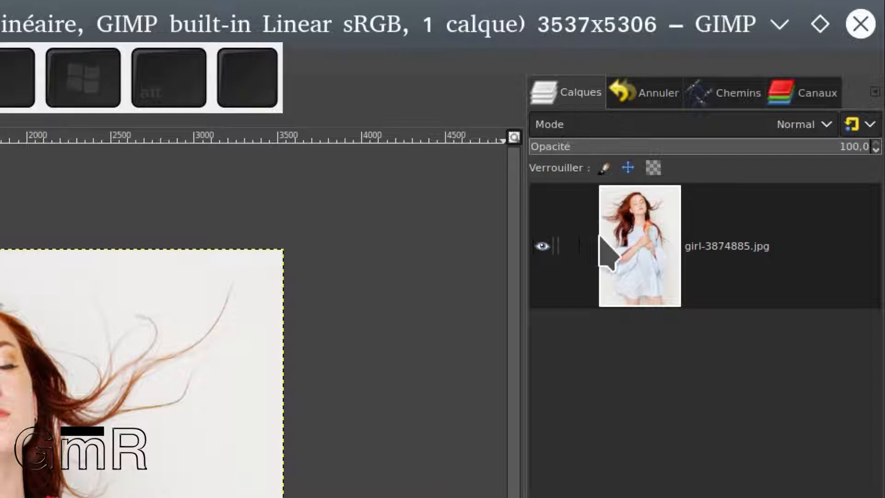
left_click(641, 244)
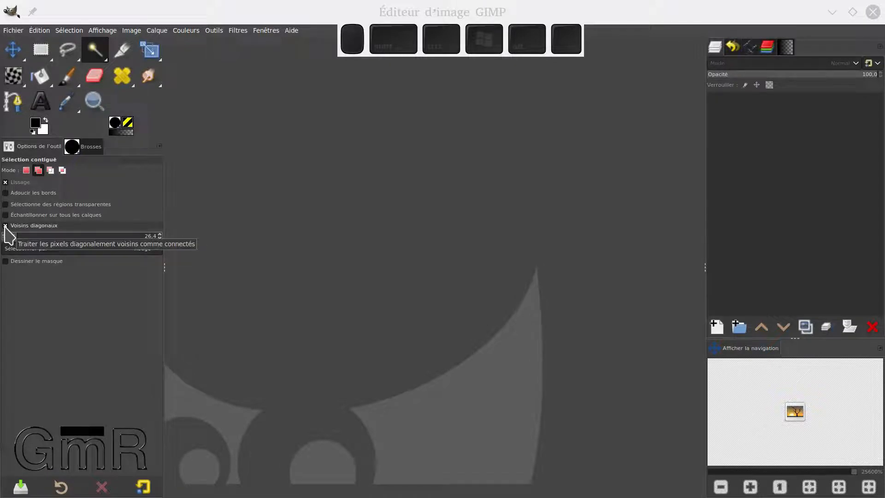
- Create a new 6 x 6 px RGB image filled with Transparence
left_click(14, 30)
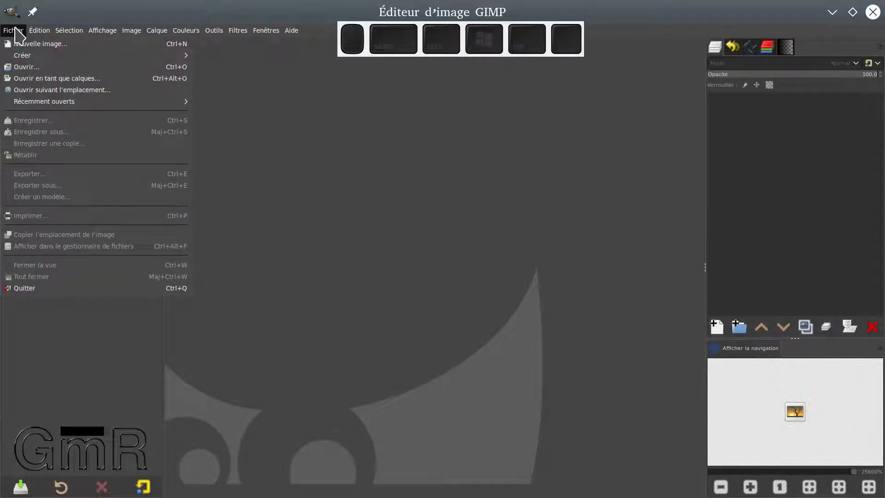
left_click(40, 44)
left_click_drag(206, 102, 172, 105)
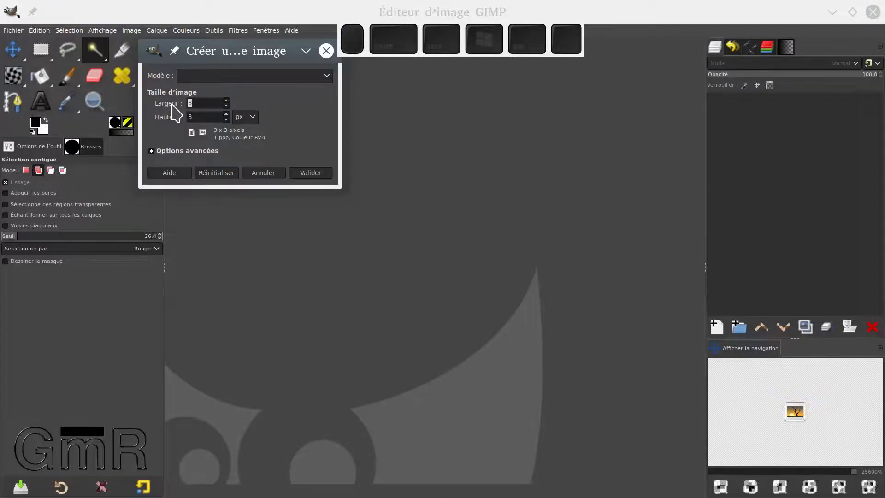
type("6")
key("Tab")
type("6")
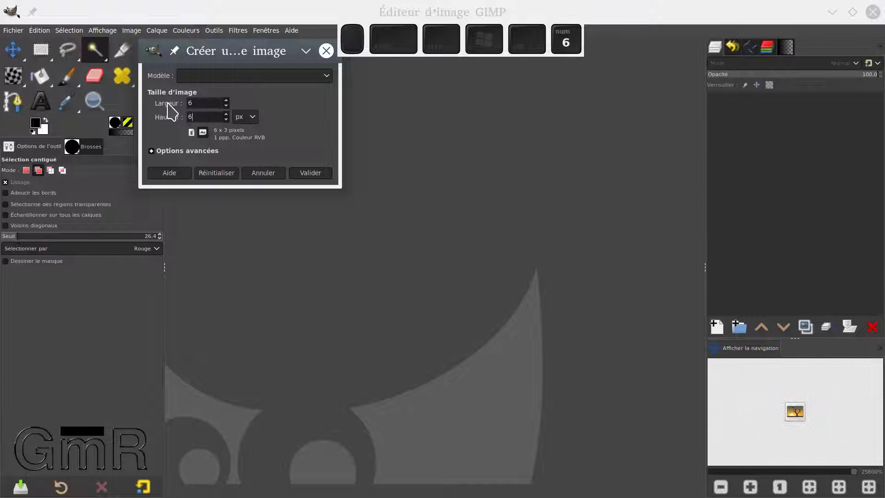
left_click(157, 152)
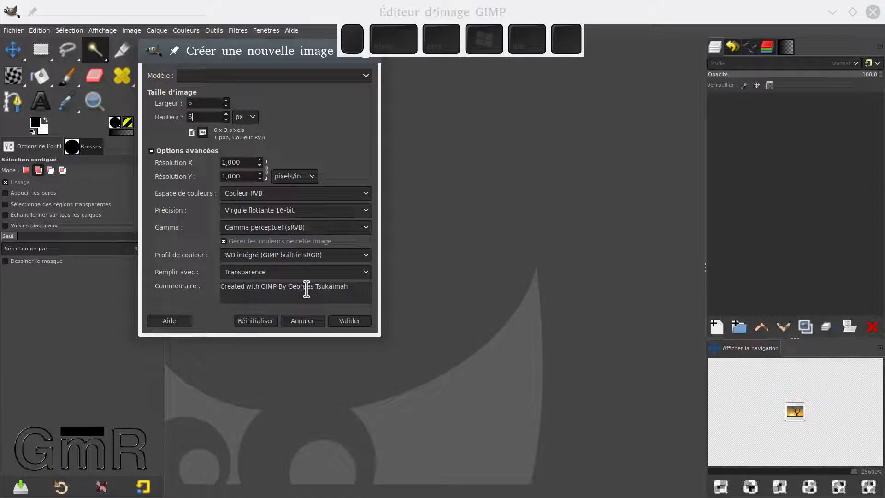
left_click(353, 322)
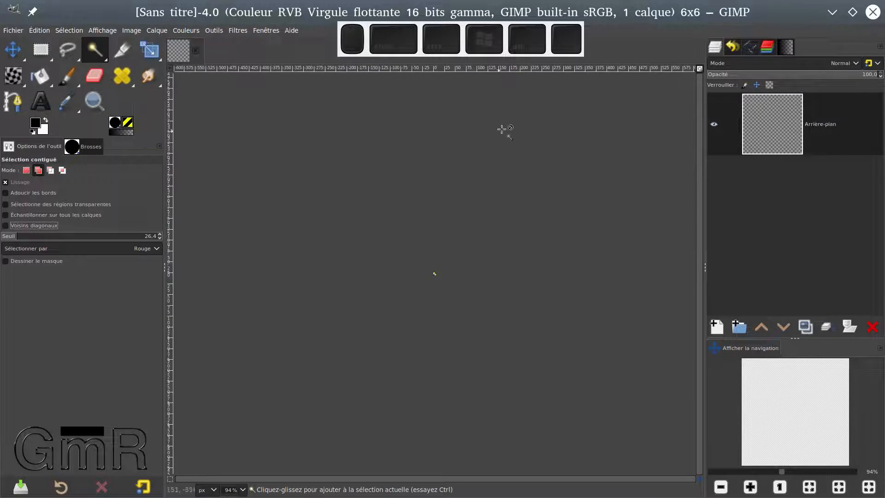
- Fit the 6 x 6 px image in the view and place vertical and horizontal guides at every pixel boundary
left_click(700, 69)
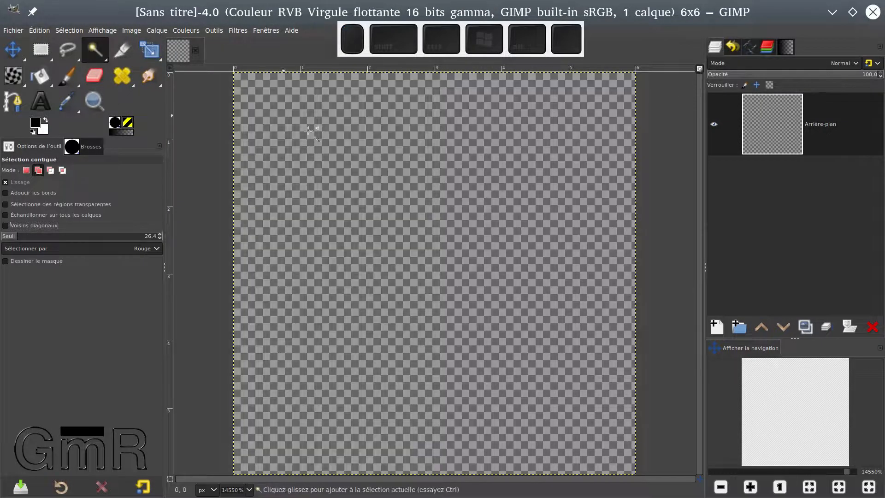
left_click_drag(170, 242, 300, 240)
left_click_drag(169, 271, 381, 248)
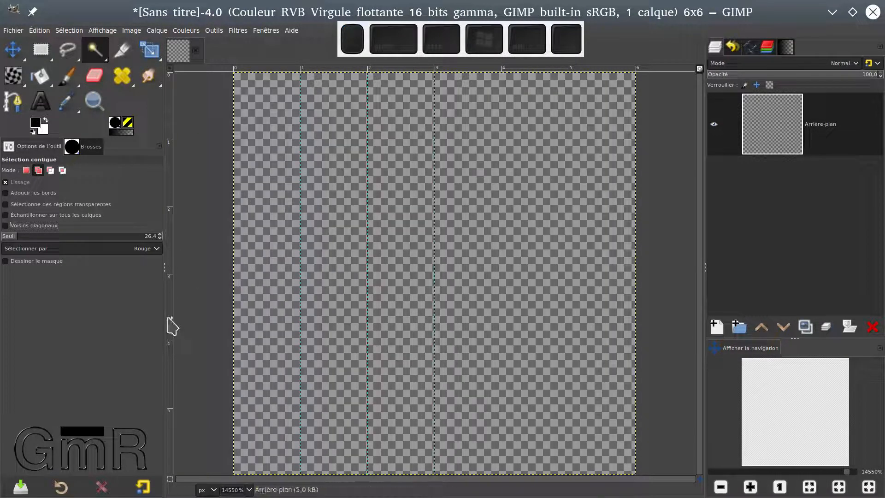
left_click_drag(169, 319, 552, 333)
left_click_drag(553, 341, 568, 341)
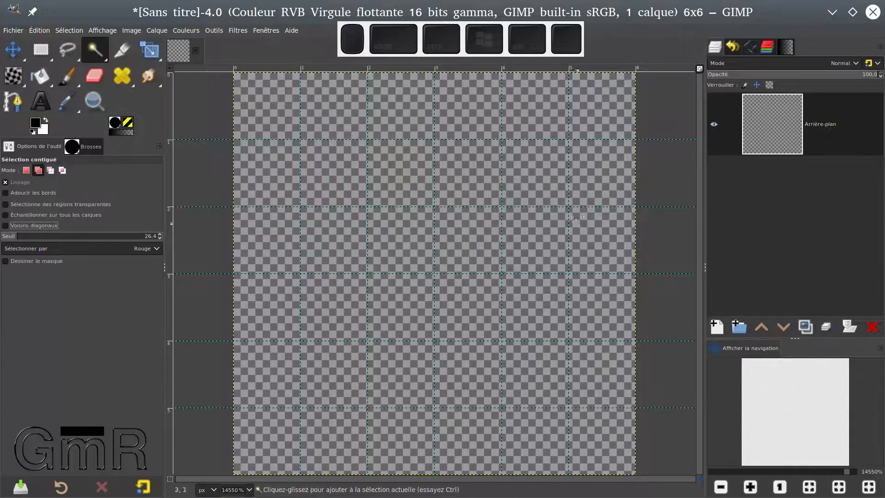
- Activate the Paintbrush and set the foreground colour to red f90303
left_click(67, 79)
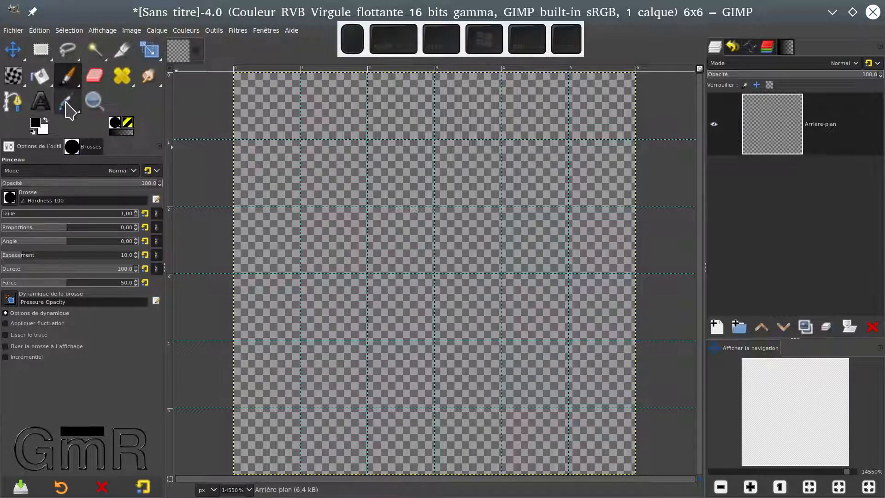
left_click(36, 124)
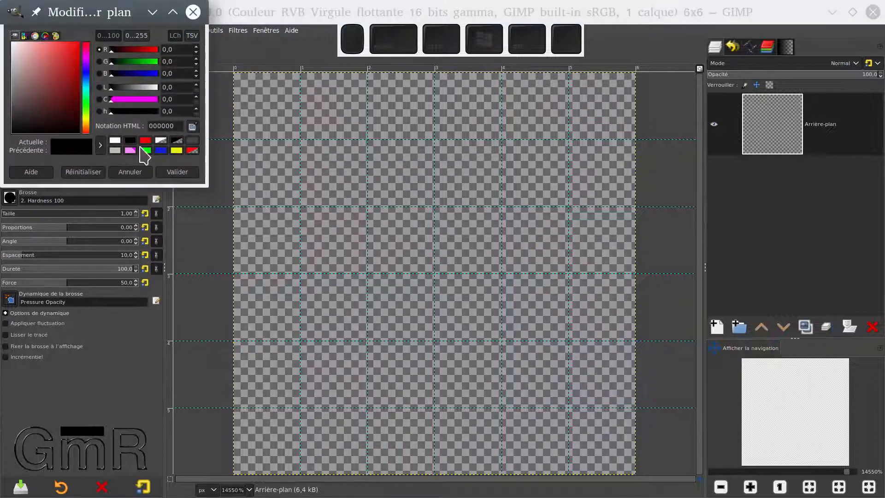
left_click(145, 141)
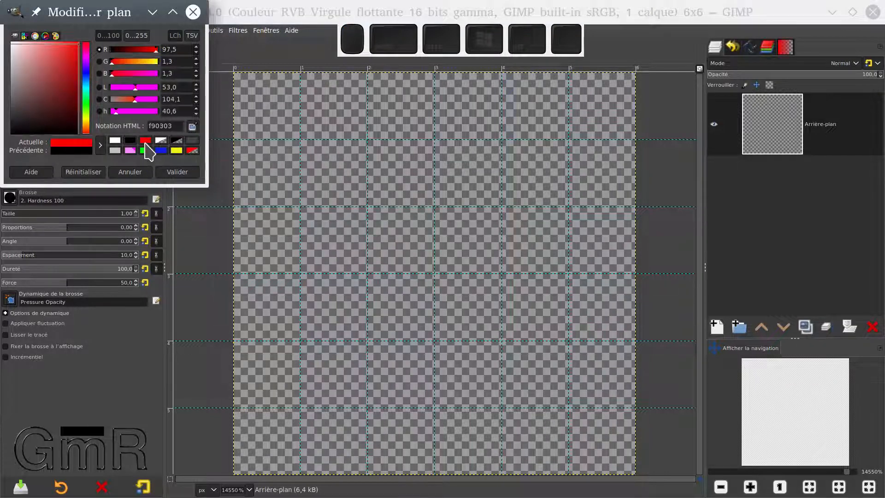
left_click(178, 172)
left_click_drag(410, 250, 409, 252)
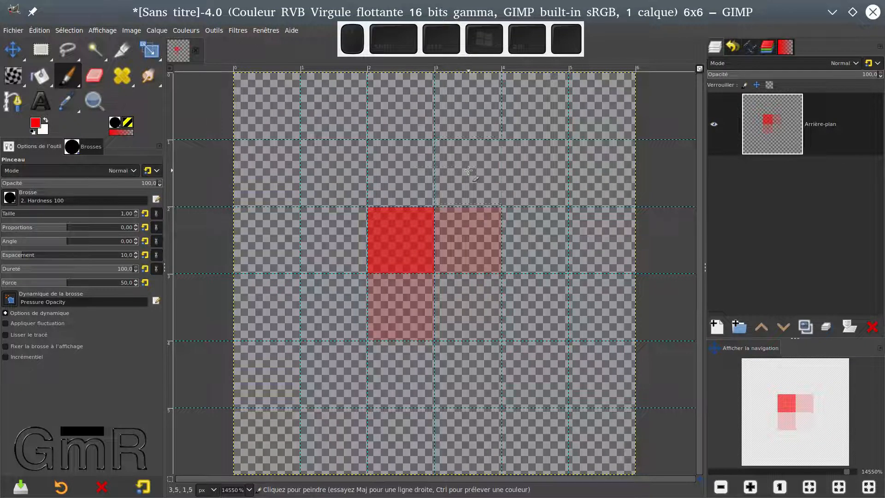
left_click(468, 171)
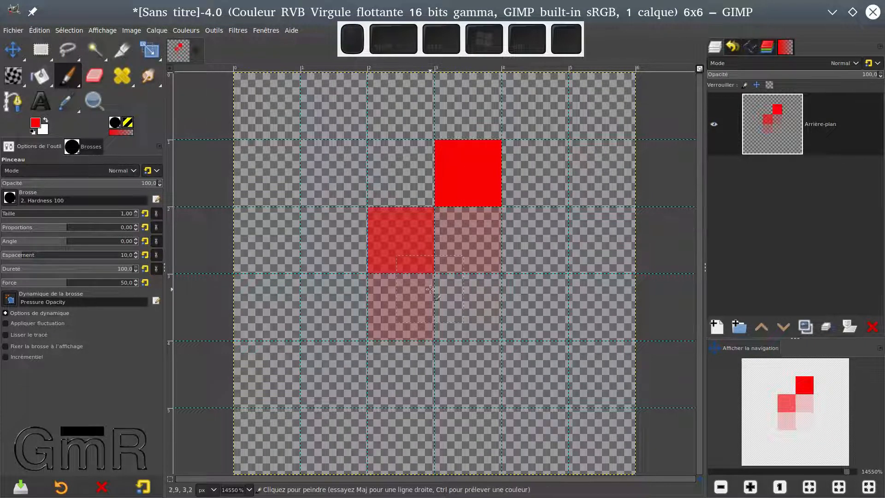
key("ctrl+z")
key("ctrl+z")
key("ctrl+z")
key("ctrl+z")
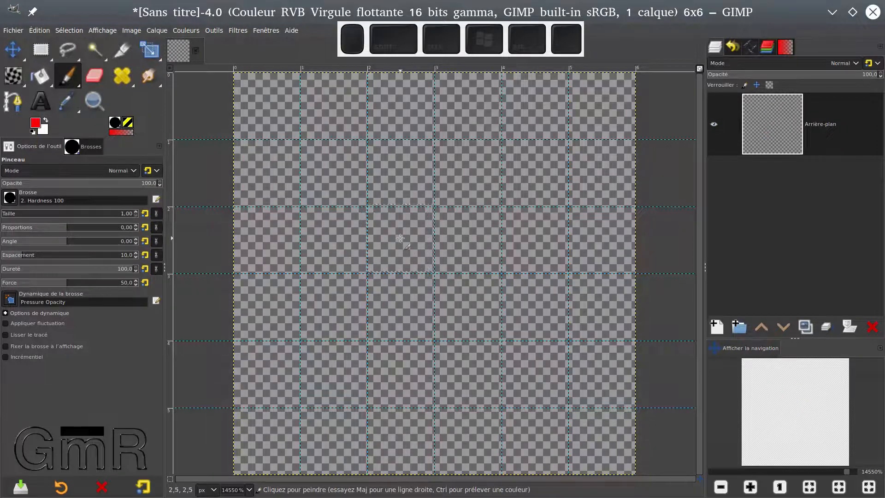
- Paint five single red pixels as an X centred on the third column and row, plus two more continuing diagonally up and to the right
left_click(400, 237)
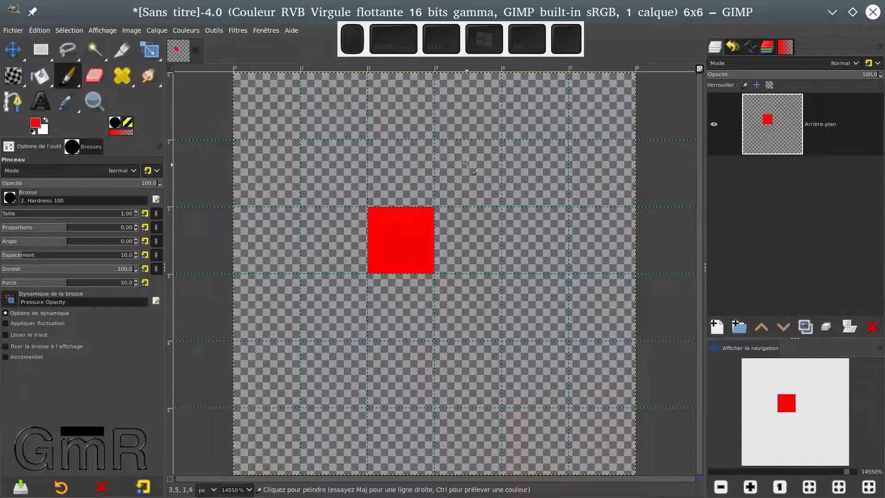
left_click(467, 169)
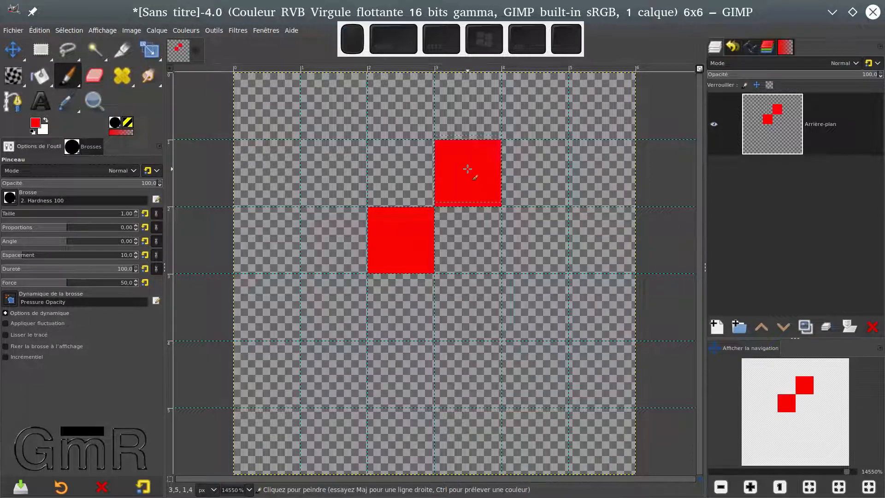
left_click(331, 307)
left_click(328, 178)
key("ctrl+z")
left_click(328, 178)
key("ctrl+z")
left_click(344, 184)
left_click(471, 305)
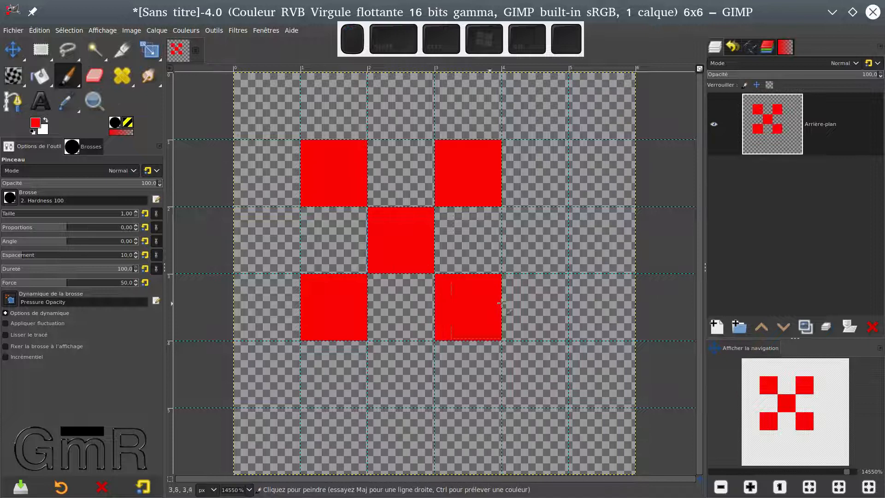
left_click(537, 235)
left_click(600, 173)
- Change the foreground colour to blue and paint the four pixels directly above, below and beside the X's central red pixel
left_click(36, 122)
left_click(164, 150)
left_click(178, 172)
left_click(334, 240)
left_click(400, 173)
left_click(401, 307)
left_click(468, 240)
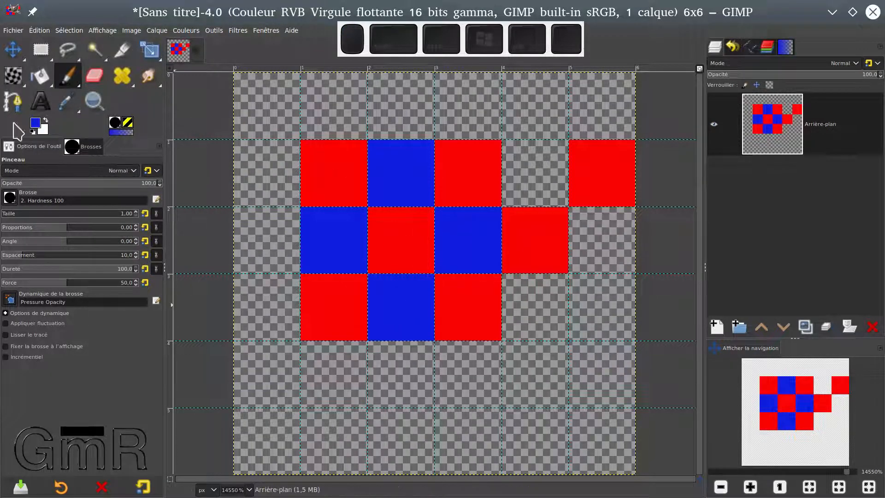
- Use Sélection contiguë without Voisins diagonaux to select and delete the central red pixel, and undo the deletion
key("u")
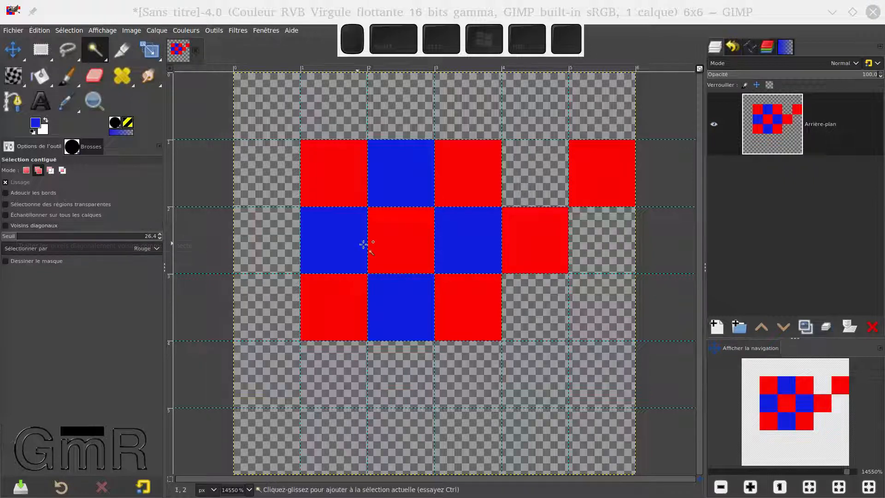
left_click(397, 239)
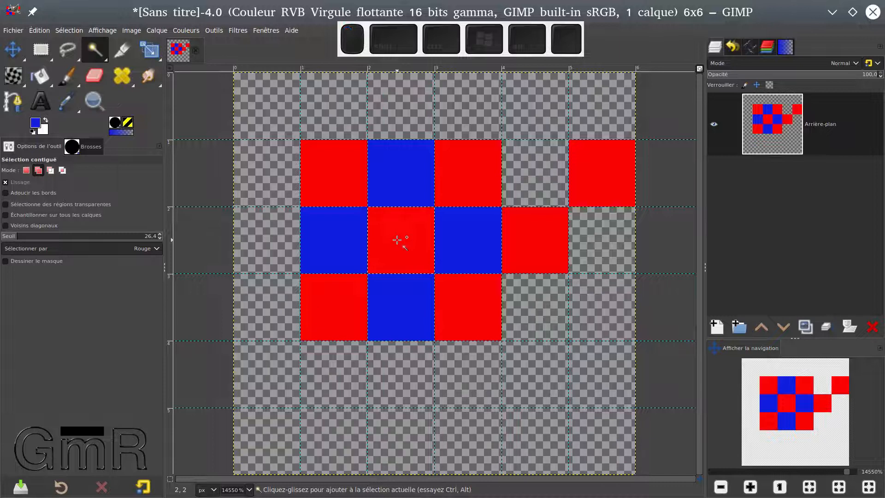
key("Delete")
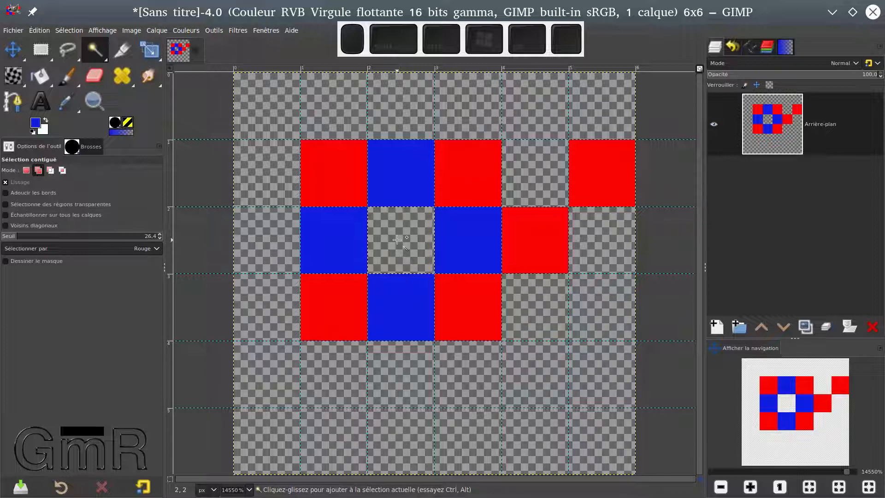
key("ctrl+z")
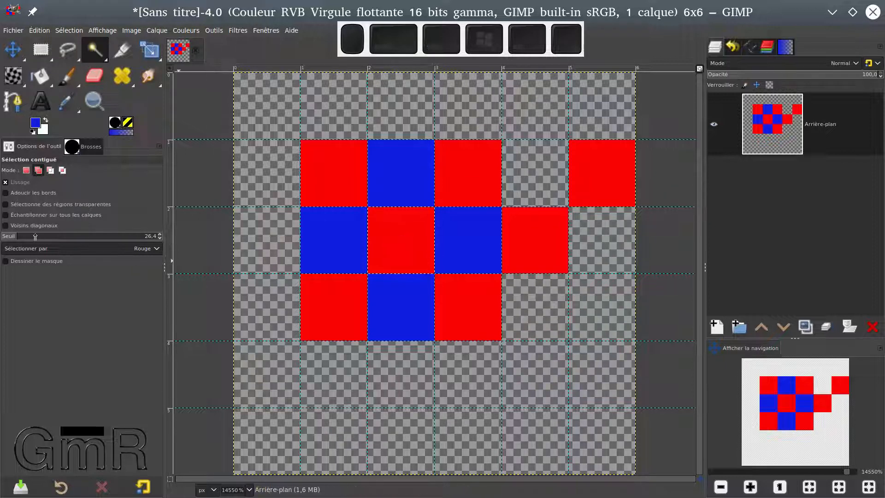
- Enable Voisins diagonaux, select the diagonally connected red pixels from the central one, and delete them
left_click(6, 226)
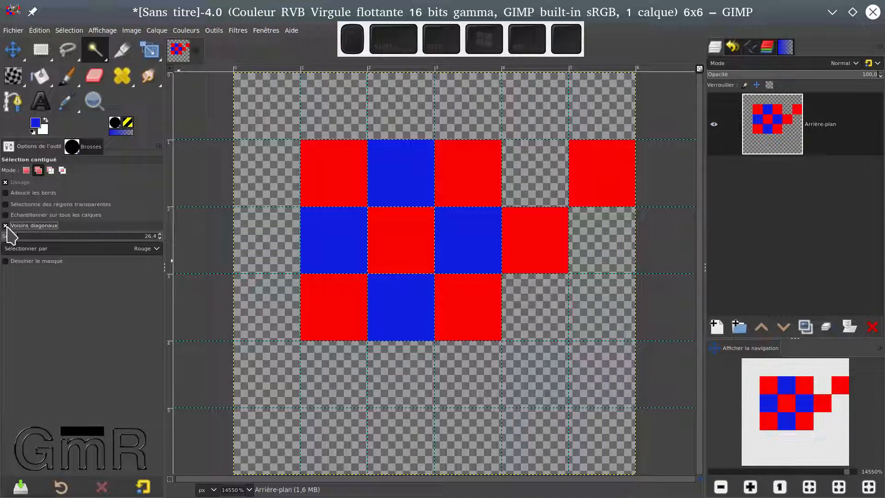
left_click(398, 249)
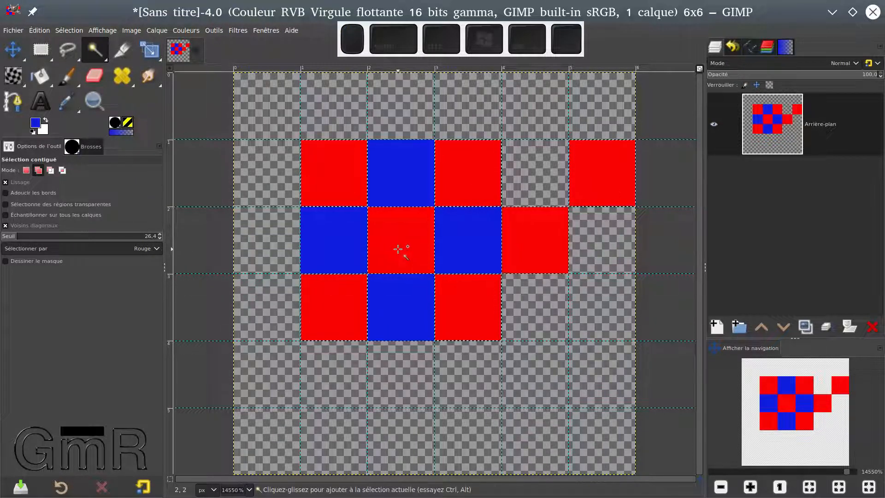
key("Delete")
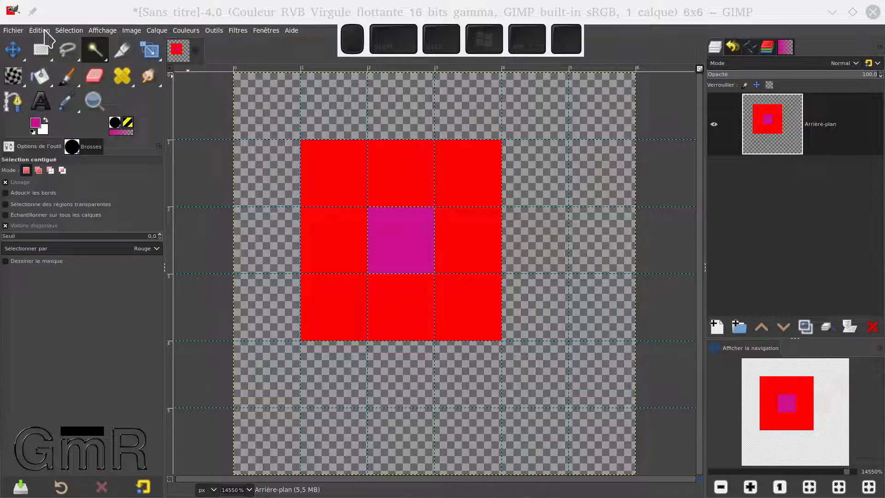
- Clear the selection, select and delete the magenta central pixel with Seuil at 0, and undo the deletion and deselect
left_click(67, 31)
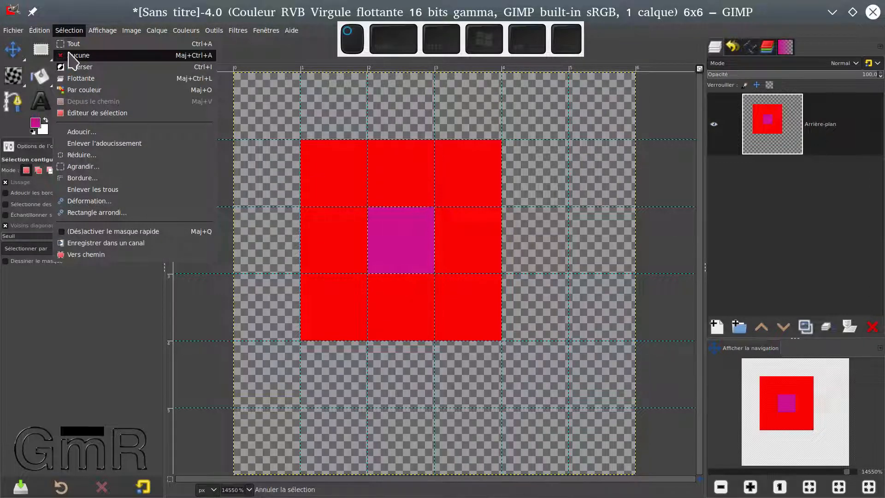
left_click(74, 56)
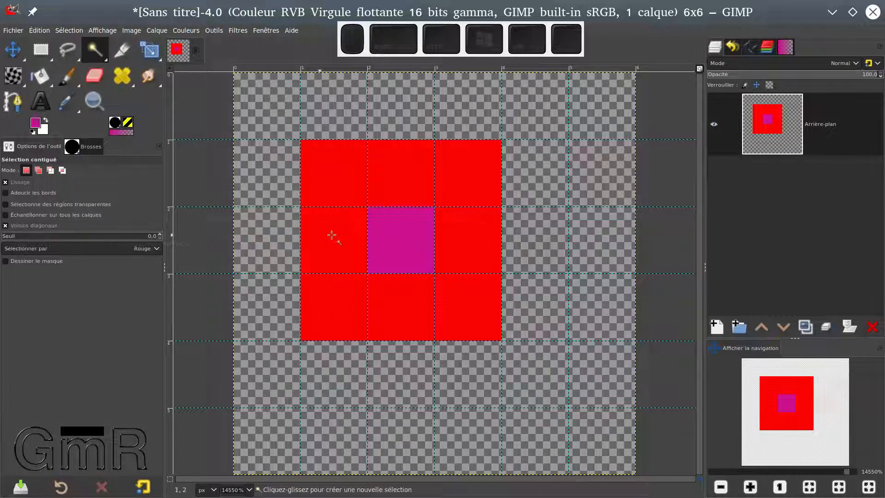
left_click(401, 239)
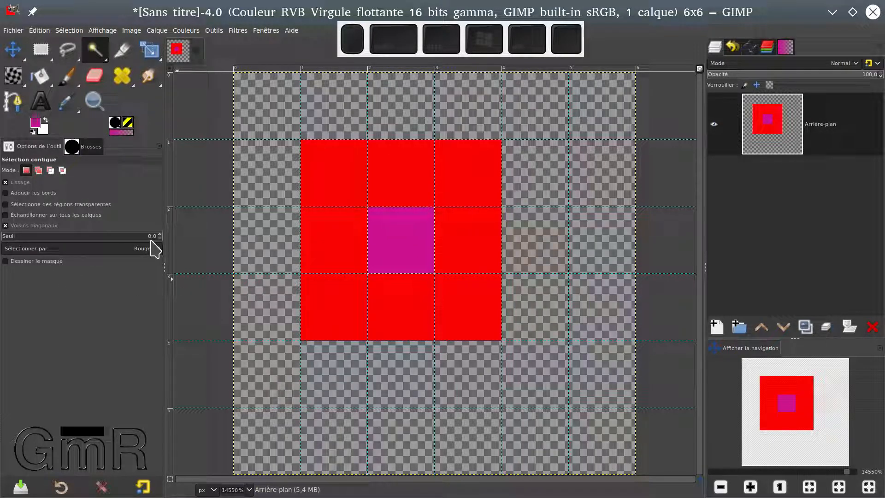
key("Delete")
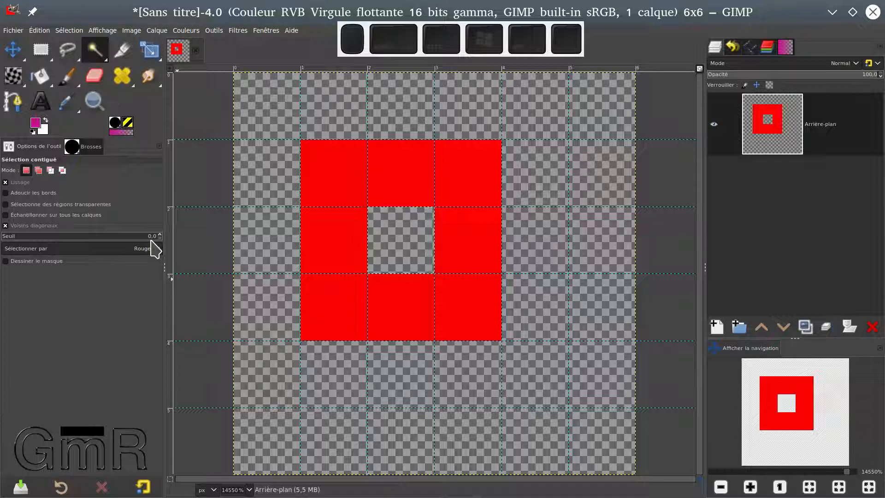
key("ctrl+z")
key("ctrl+shift+a")
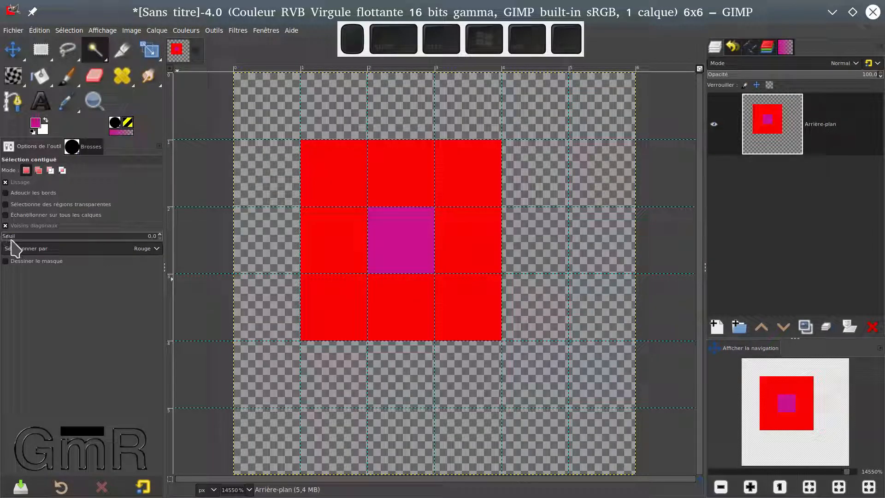
- Set Seuil to 52.1, select from the magenta central pixel and delete the selected area, and undo the deletion
left_click_drag(9, 239, 33, 241)
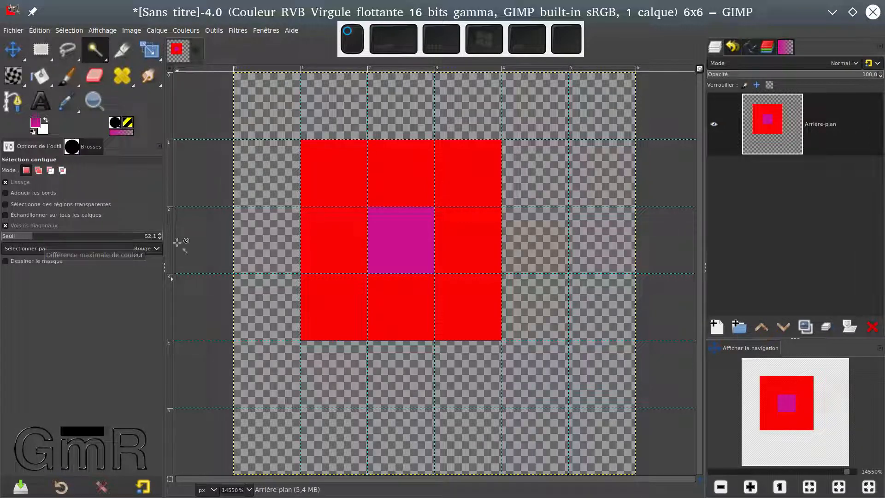
left_click(395, 235)
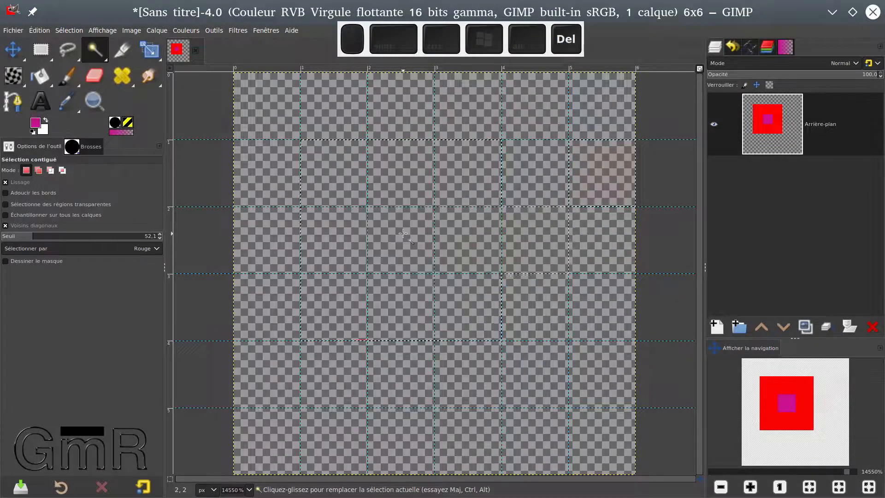
key("Delete")
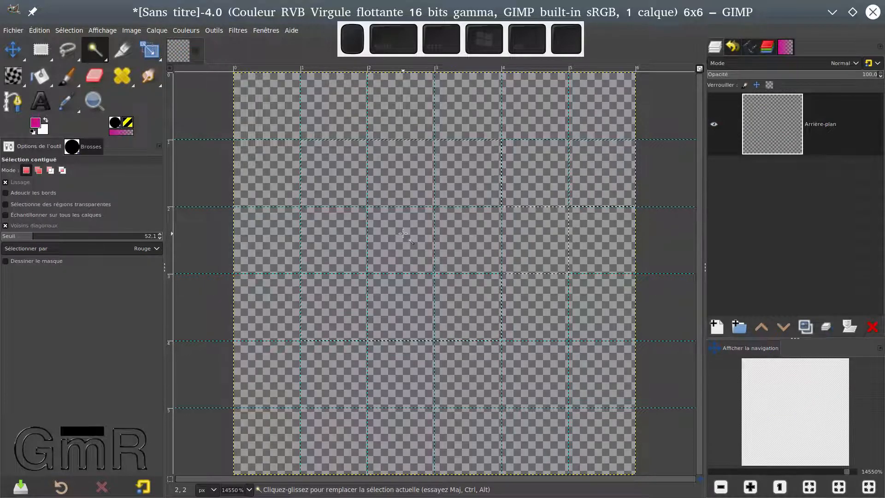
key("ctrl+z")
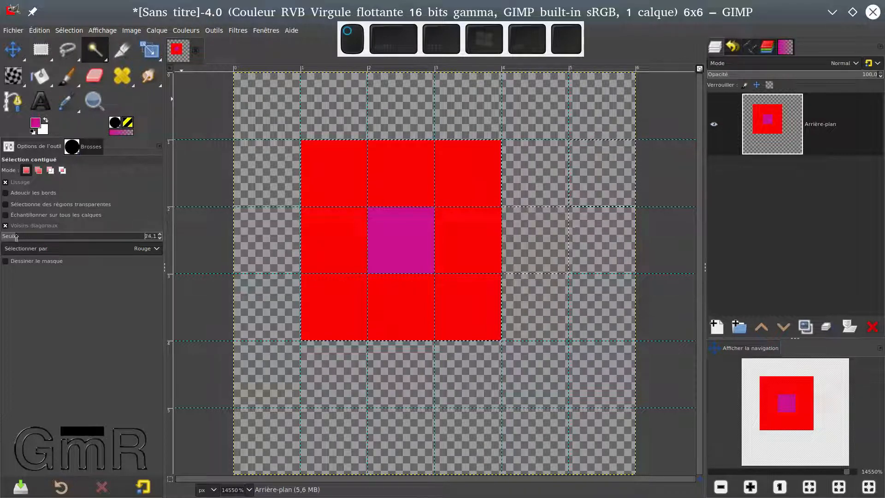
- Set Seuil to 29.4 and shift the foreground colour's hue towards red to reach cc1069
left_click_drag(2, 238, 17, 238)
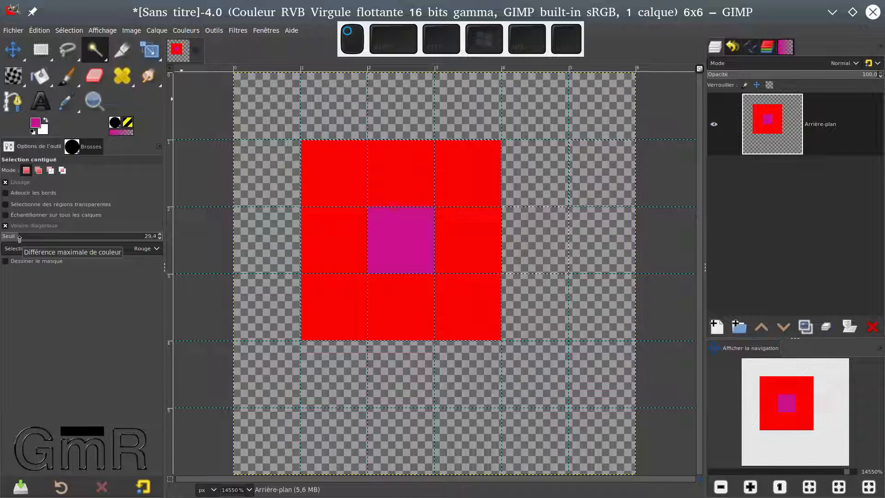
left_click(35, 123)
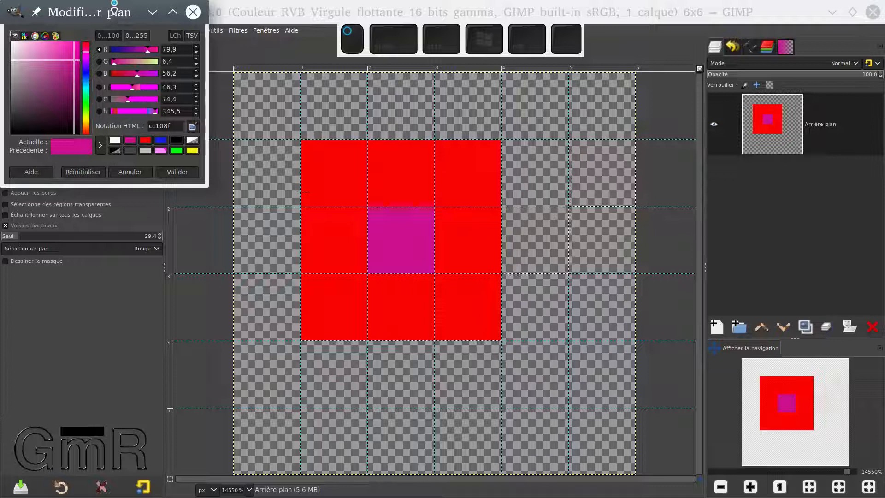
left_click_drag(114, 11, 390, 150)
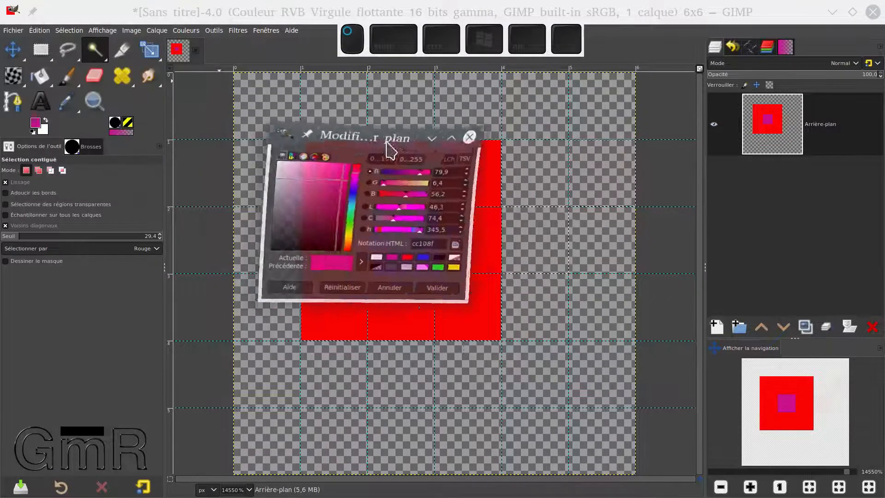
left_click_drag(489, 310, 701, 402)
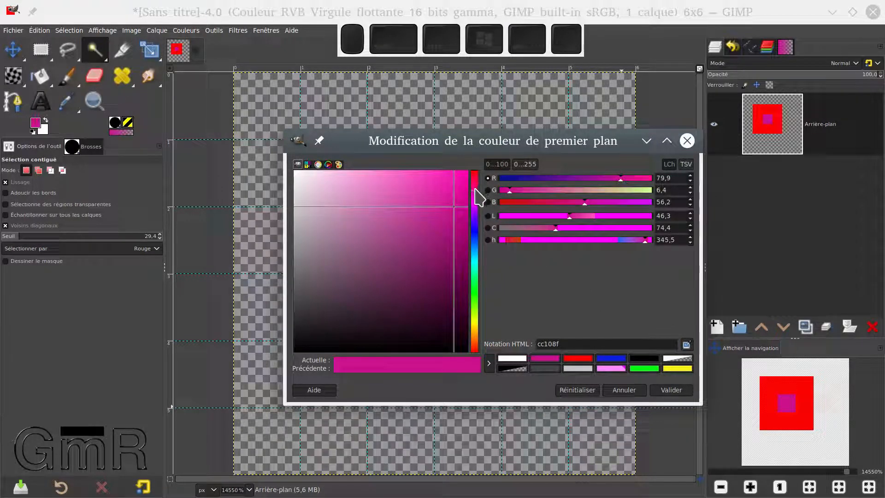
left_click_drag(474, 173, 474, 181)
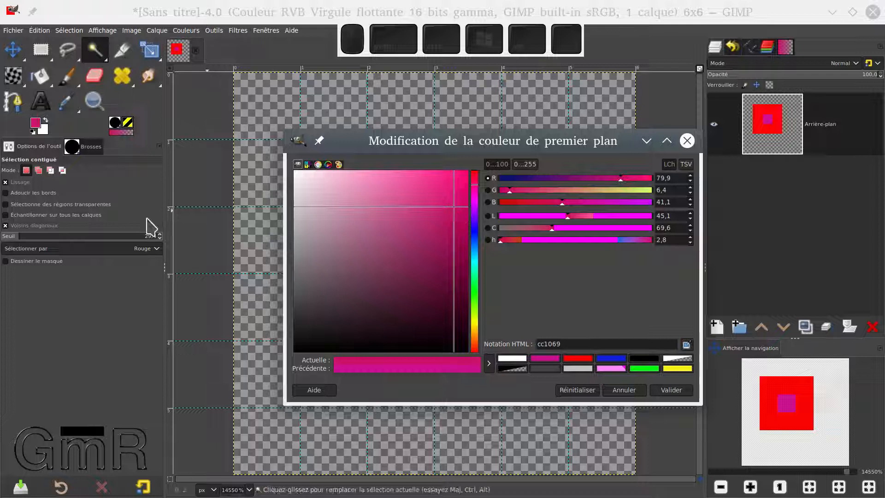
- Set Seuil to 1.5, and make a fresh contiguous selection from the magenta central pixel and delete it
left_click(9, 237)
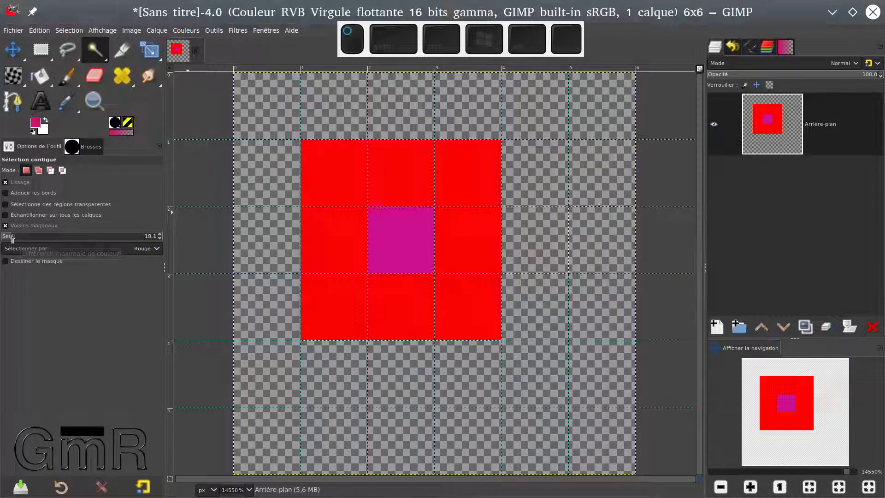
left_click_drag(10, 237, 2, 238)
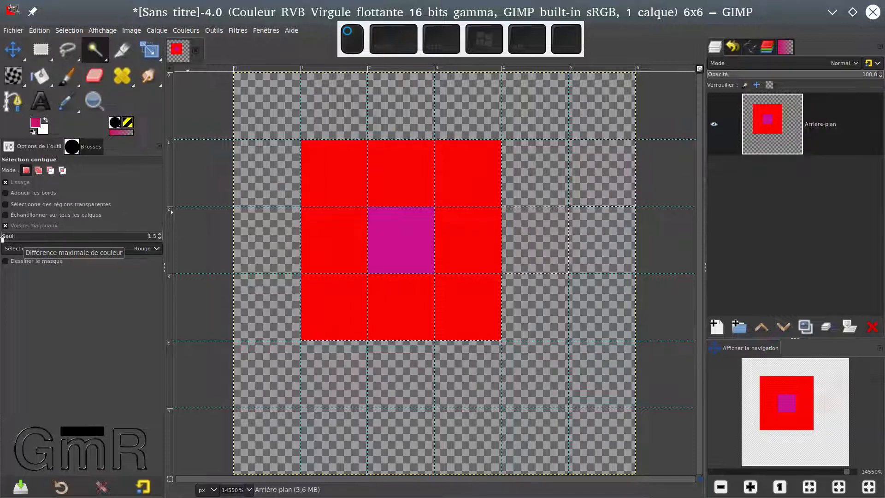
key("ctrl+shift+a")
left_click(390, 243)
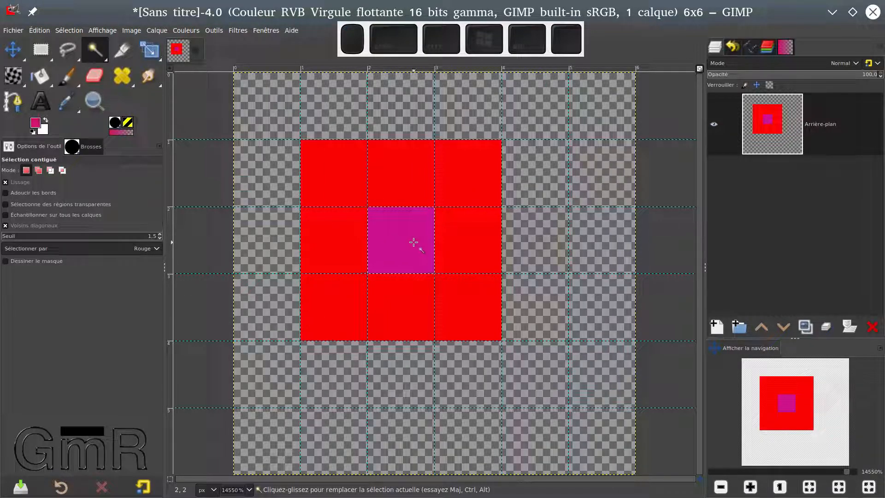
key("Delete")
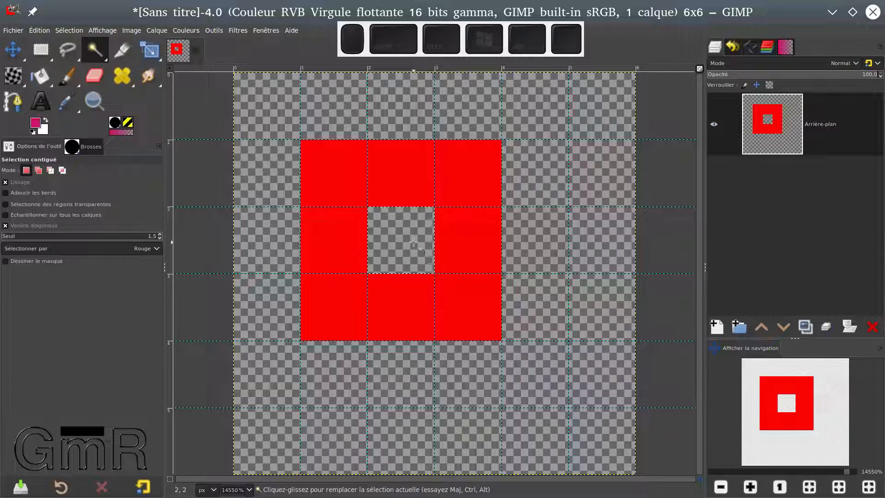
- Undo the deletion of the magenta central pixel and clear the selection
key("ctrl")
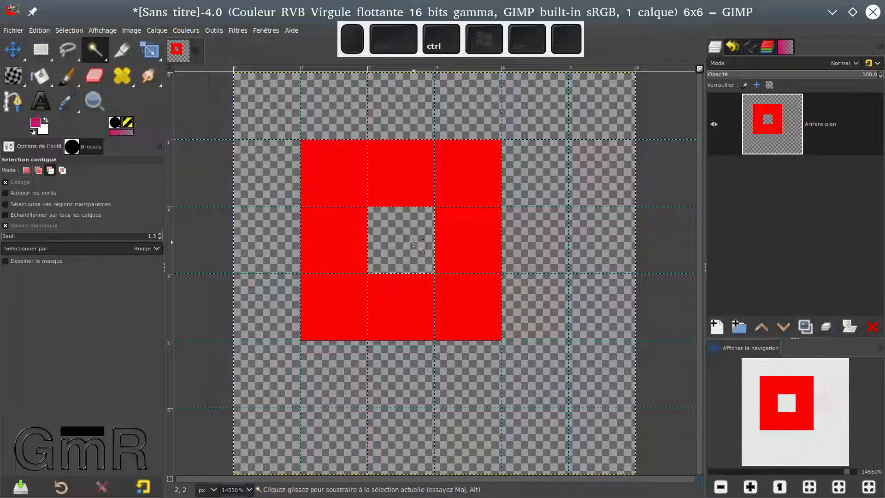
key("ctrl+z")
key("shift")
key("ctrl+shift+a")
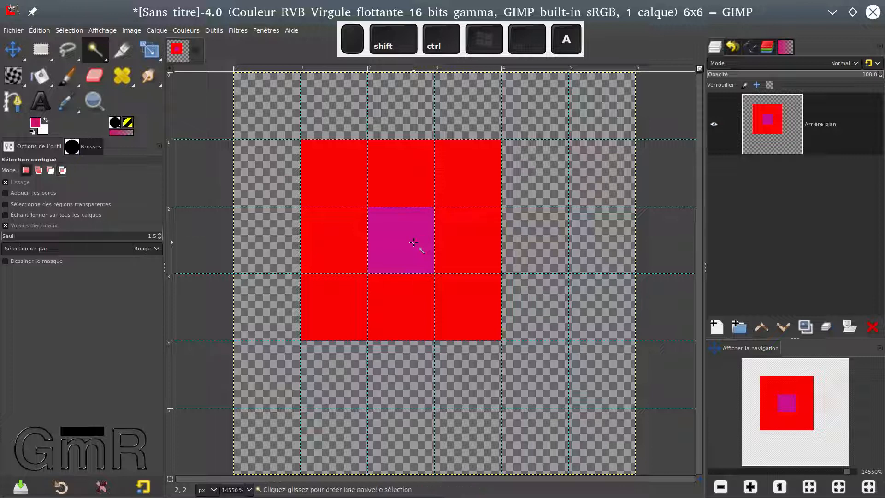
- Set Seuil to 25.7, select from the magenta central pixel, and display the selection as a quick mask
left_click(17, 239)
left_click(383, 244)
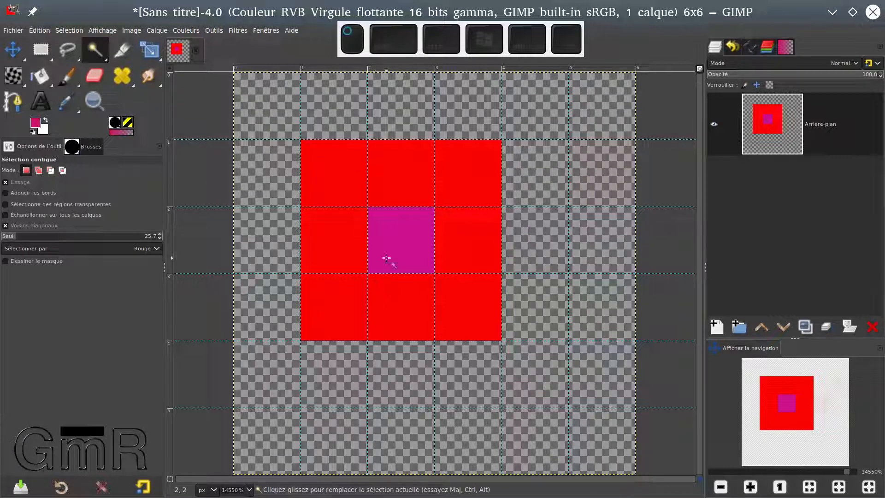
left_click(171, 480)
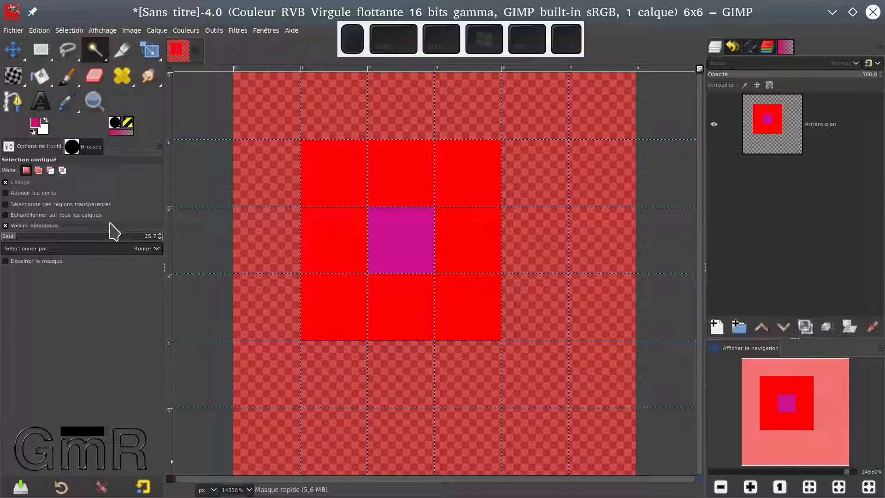
- Raise Seuil to 81.5, turn off the quick mask, and select from the magenta central pixel in add-to-selection mode
left_click(37, 237)
left_click_drag(37, 240, 51, 240)
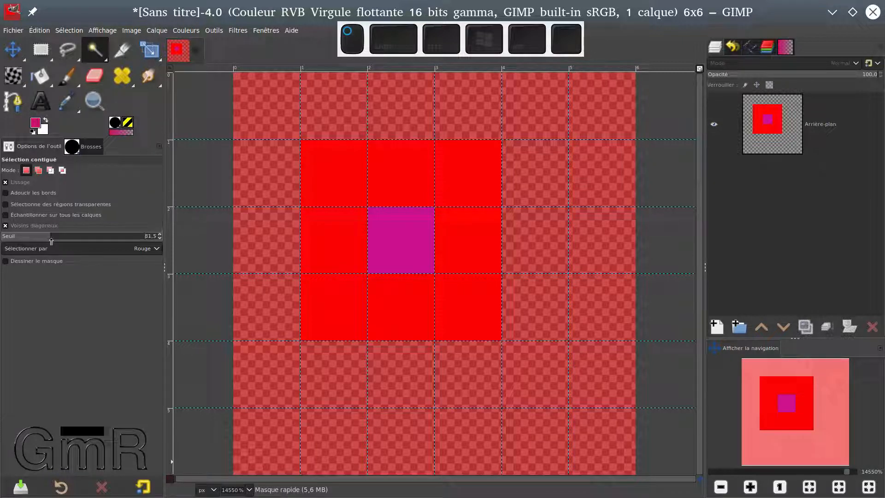
left_click(170, 479)
left_click(26, 171)
left_click(39, 170)
left_click(397, 236)
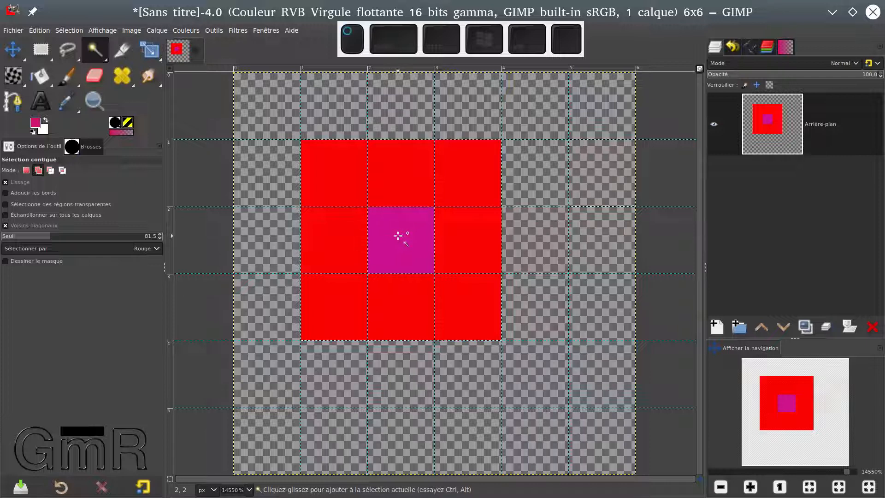
- Select contiguously from the magenta central pixel at Seuil 81.5 and toggle the quick mask to inspect the selection
left_click_drag(385, 231, 390, 236)
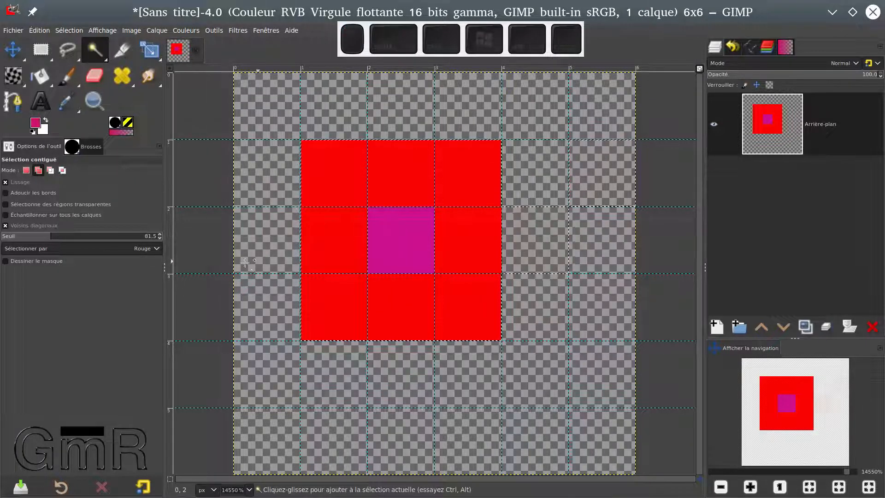
left_click(169, 480)
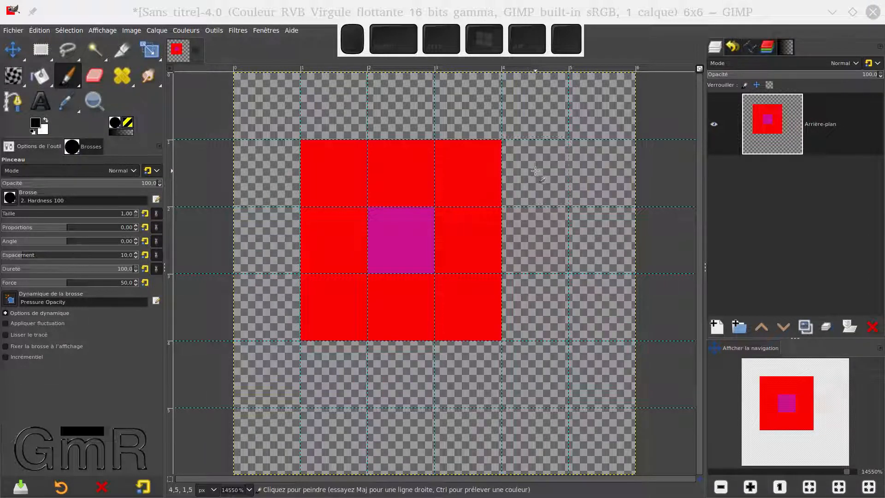
- Paint a black pixel right of the red square's top row, a magenta one in the image's bottom-right corner and a black one bottom-left
left_click(536, 170)
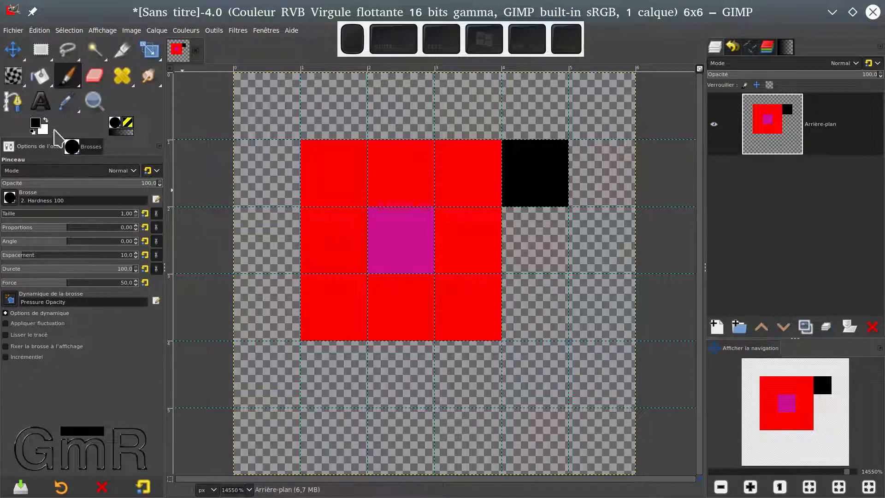
left_click(34, 125)
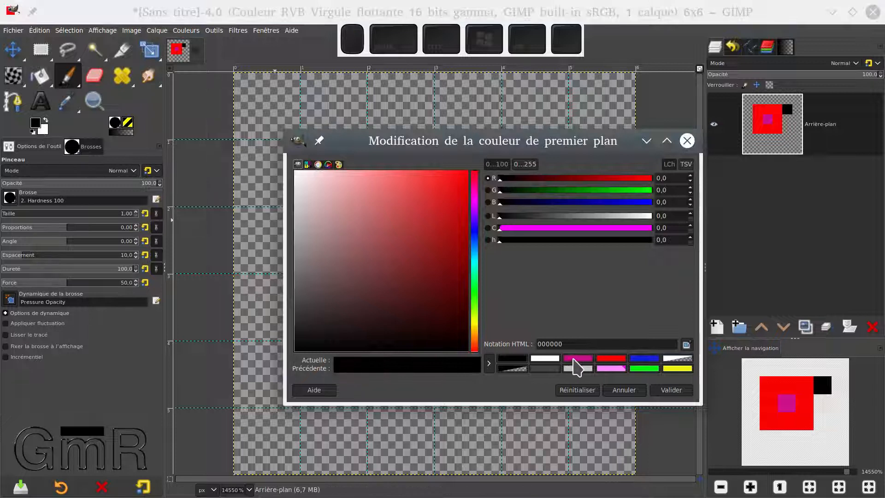
left_click(576, 360)
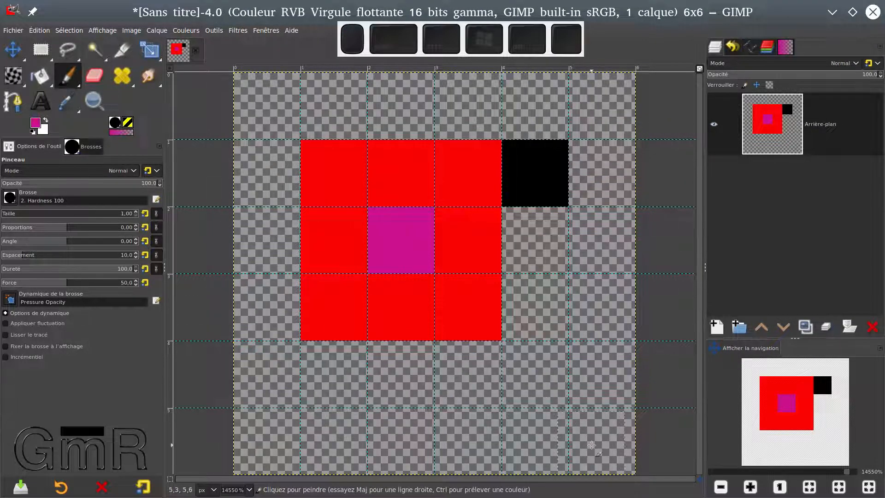
left_click(599, 444)
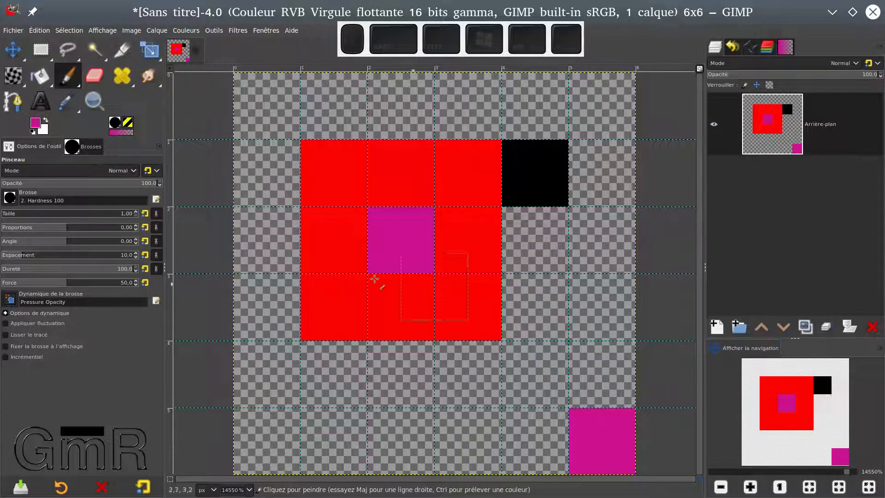
left_click(32, 132)
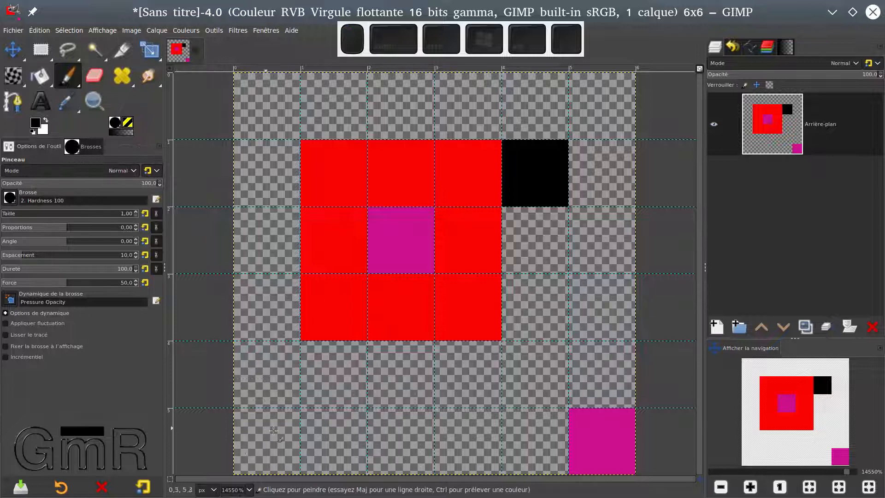
left_click(272, 446)
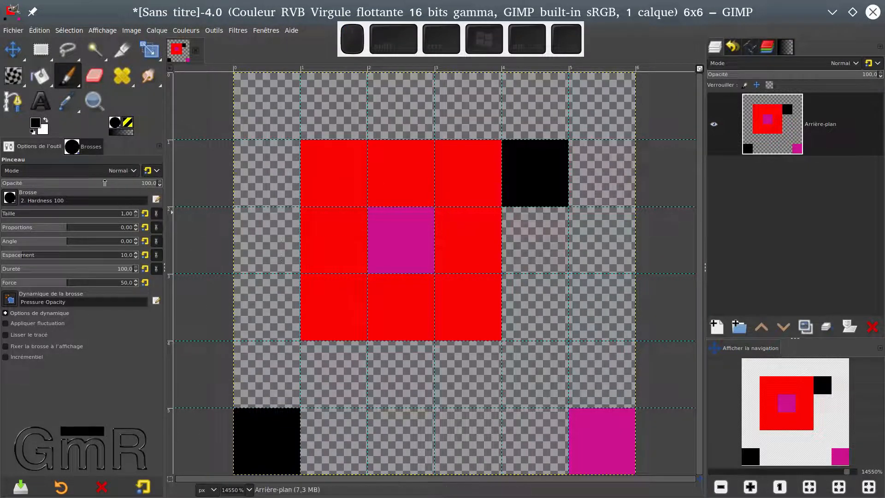
- Delete the area selected contiguously from the magenta central pixel in add-to-selection mode, and undo that deletion
left_click(95, 50)
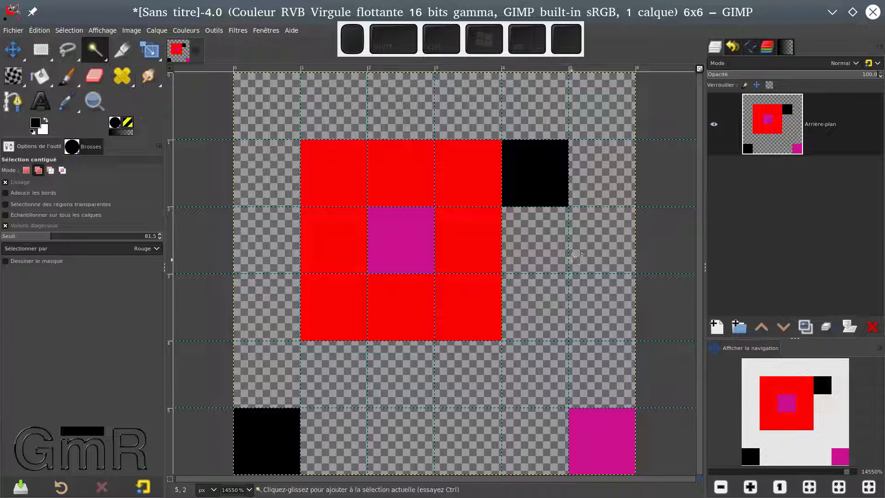
left_click(413, 229)
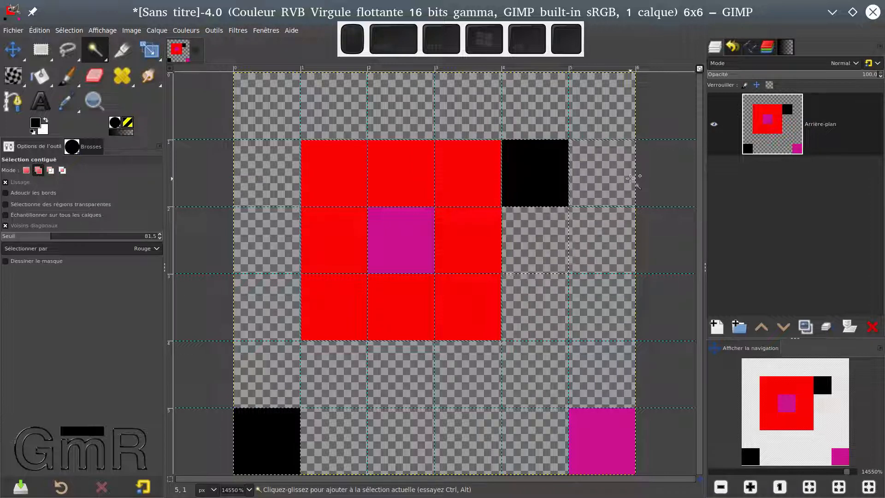
key("Delete")
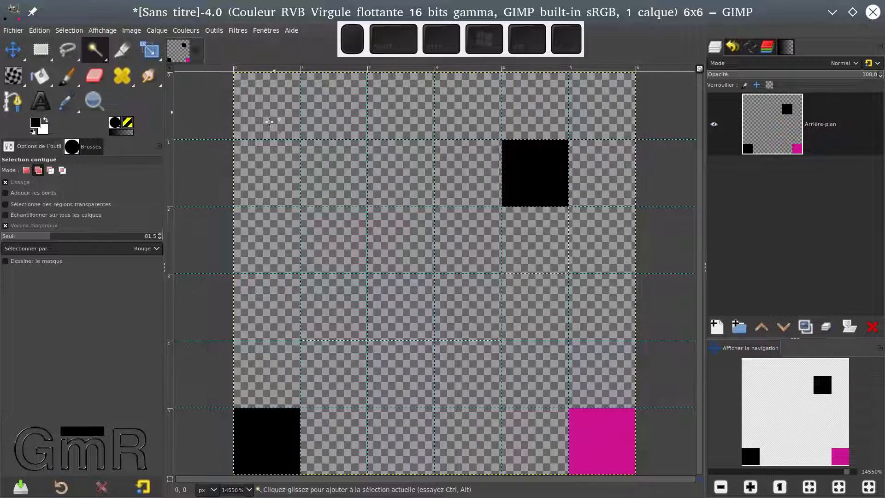
key("ctrl+z")
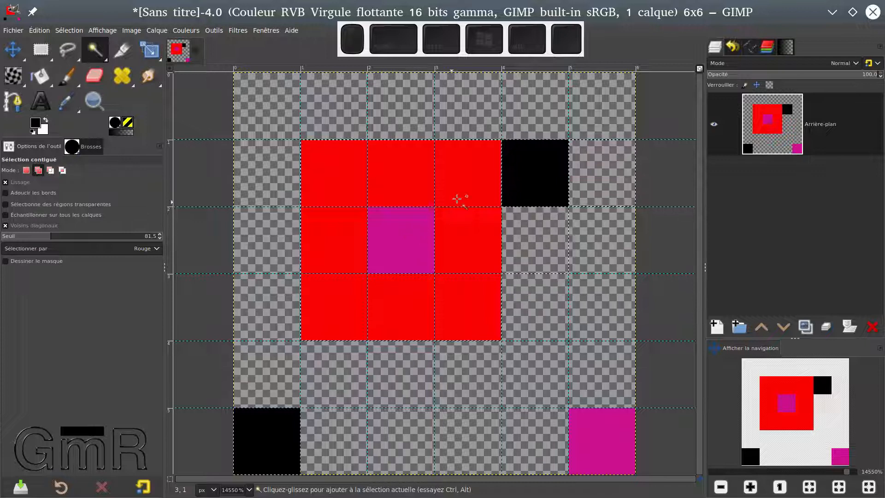
- Raise Seuil to 255, delete a fresh contiguous selection made from the magenta central pixel, and undo the deletion
left_click_drag(53, 241, 158, 244)
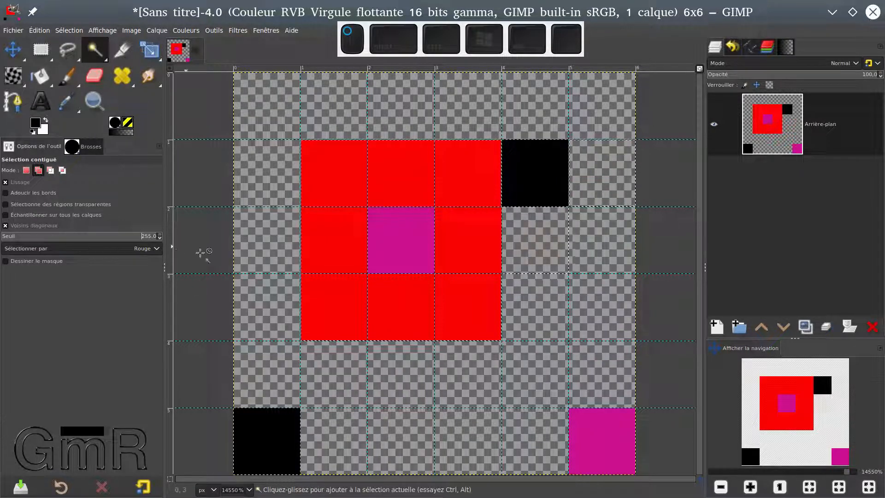
key("ctrl+shift+a")
key("Delete")
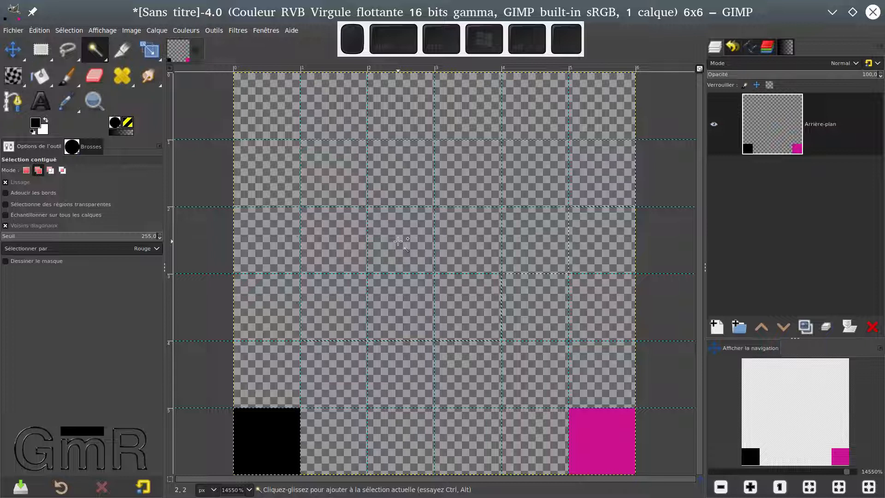
key("ctrl")
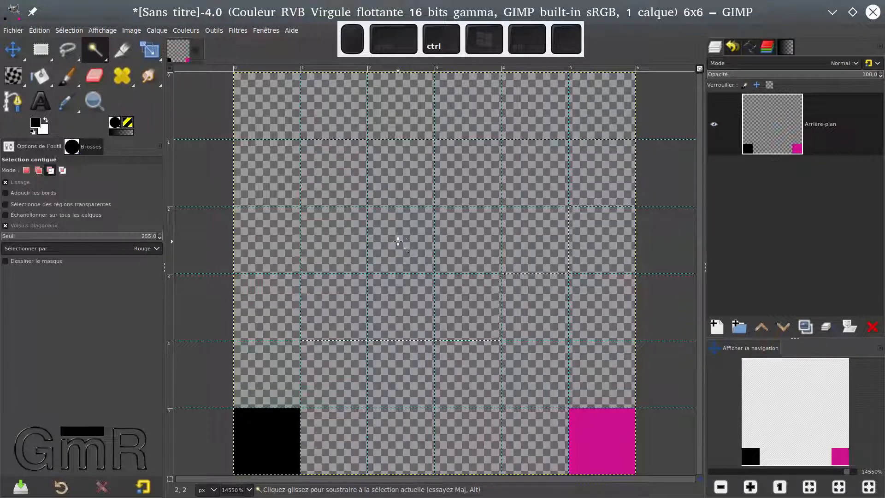
key("ctrl+z")
key("shift")
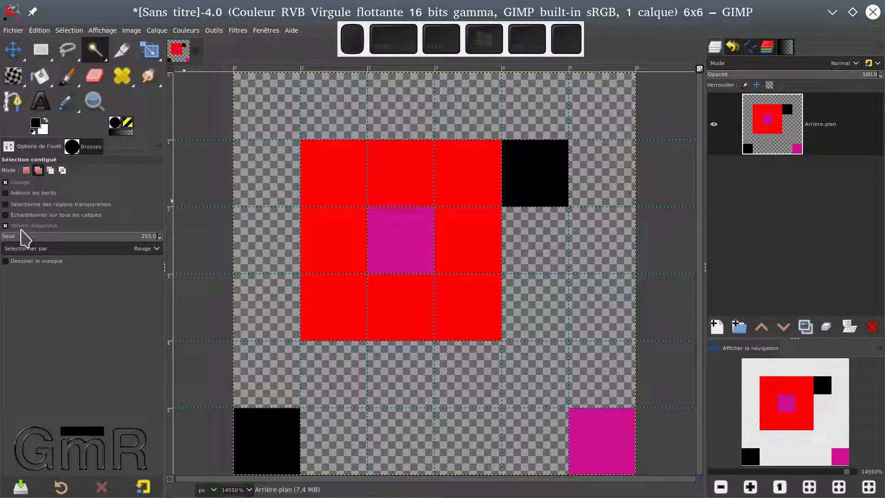
- Set Seuil to 54.3 and turn off Voisins diagonaux
mouse_move(21, 236)
left_mouse_down()
mouse_move(128, 245)
mouse_move(35, 244)
left_mouse_up()
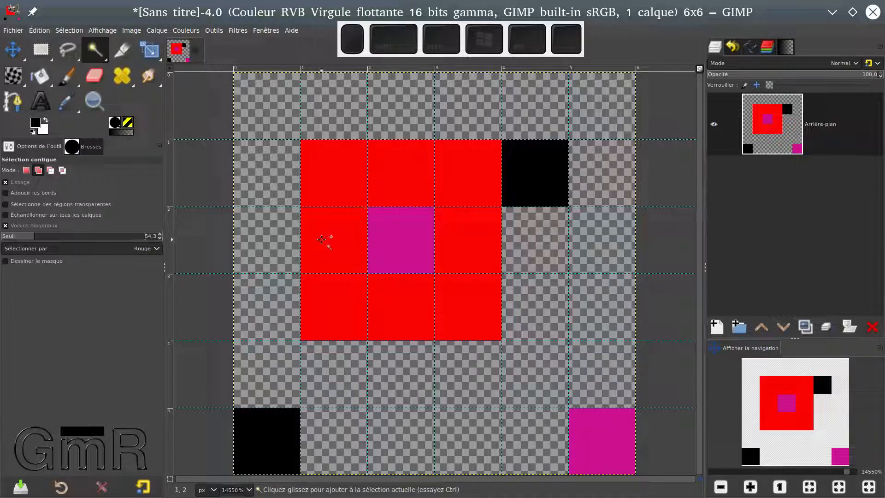
left_click(5, 226)
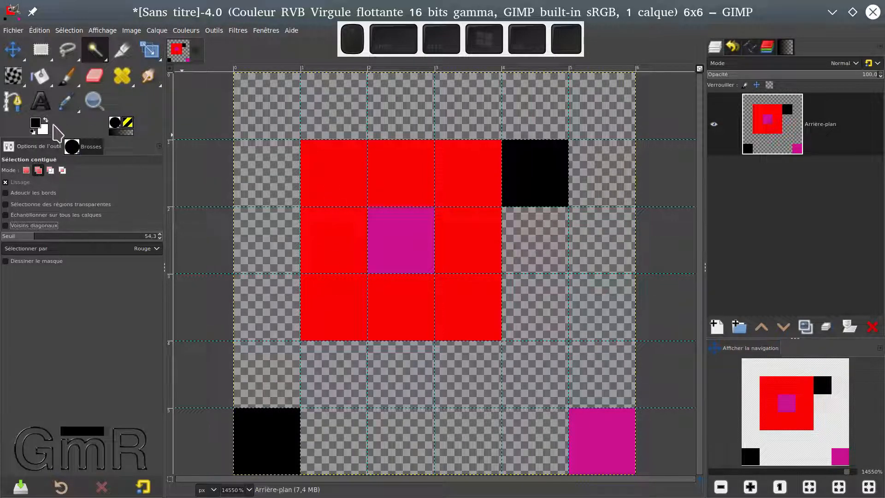
- Adjust the foreground colour to a muted green by changing its hue, saturation and brightness
left_click(35, 123)
left_click_drag(431, 219, 402, 261)
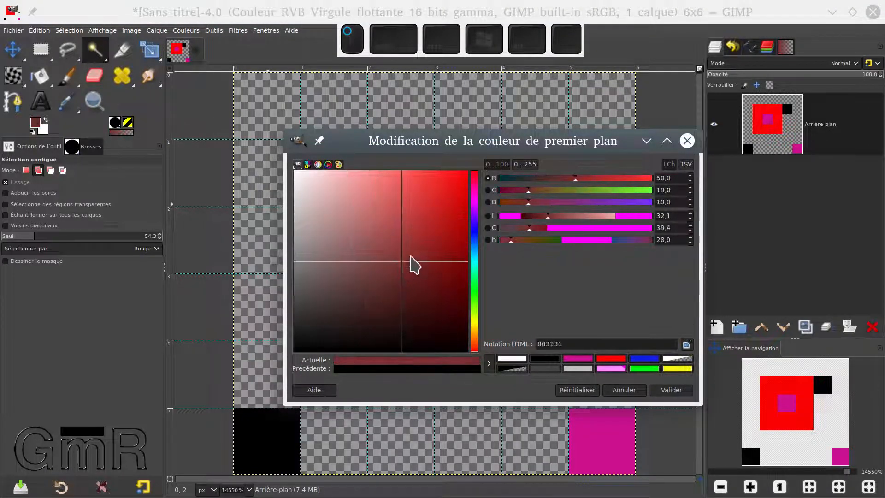
left_click_drag(475, 239, 473, 286)
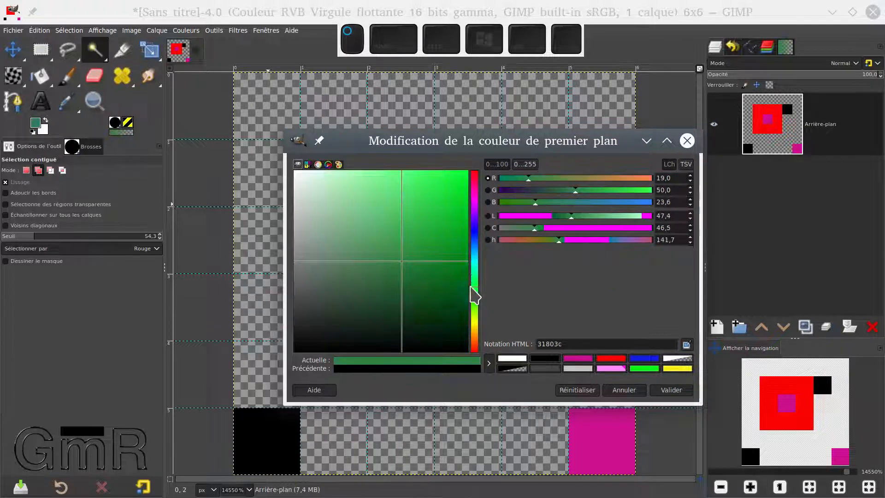
left_click_drag(404, 261, 391, 239)
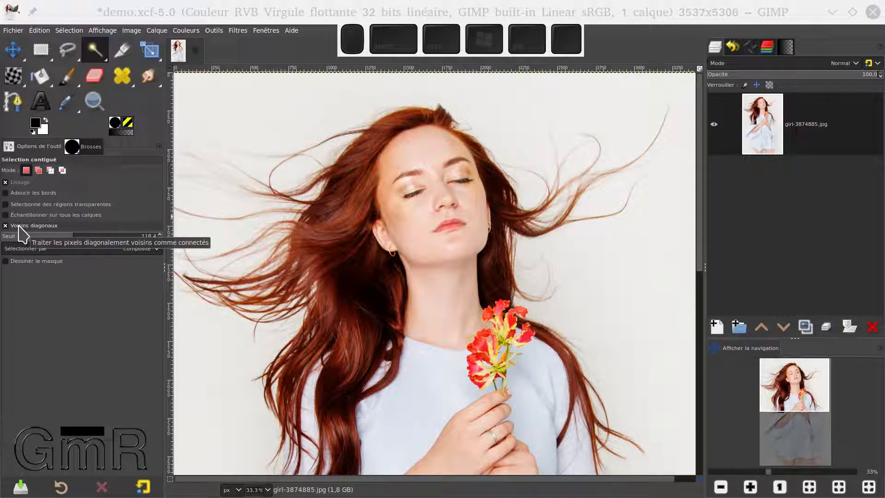
- On the portrait photo, set Seuil to 128.3 and keep Sélectionner par set to Composite
left_click(80, 237)
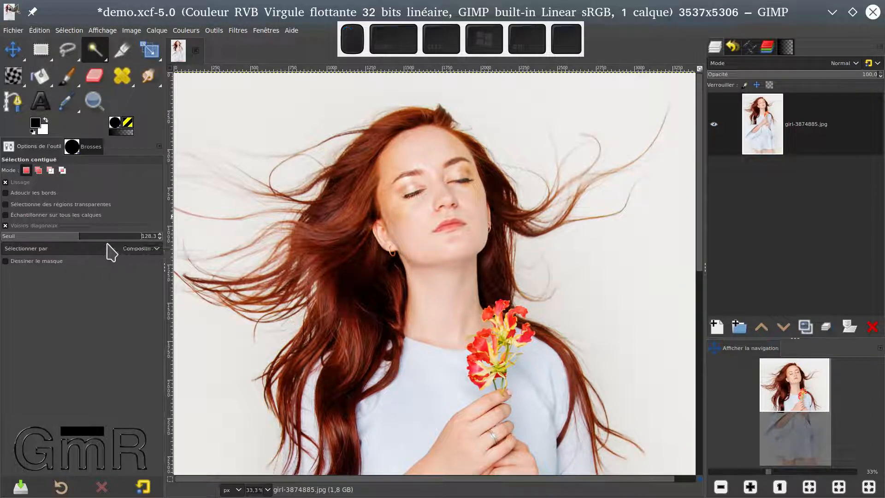
left_click(155, 249)
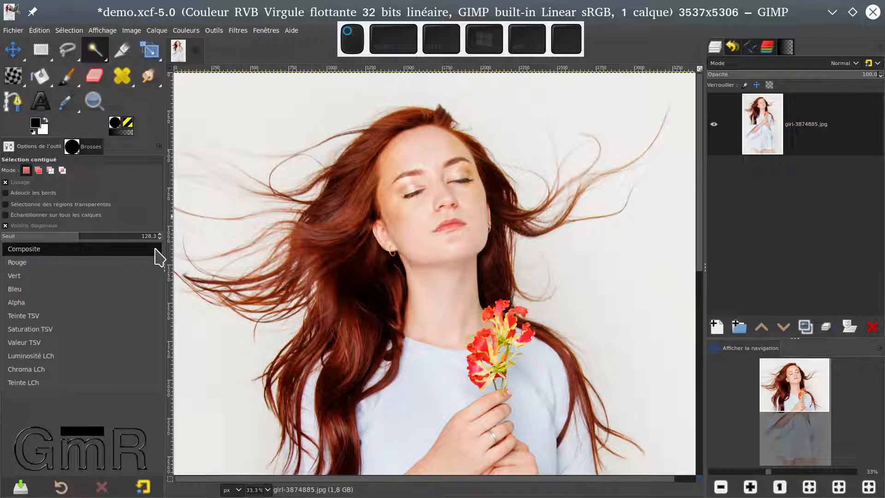
left_click(125, 253)
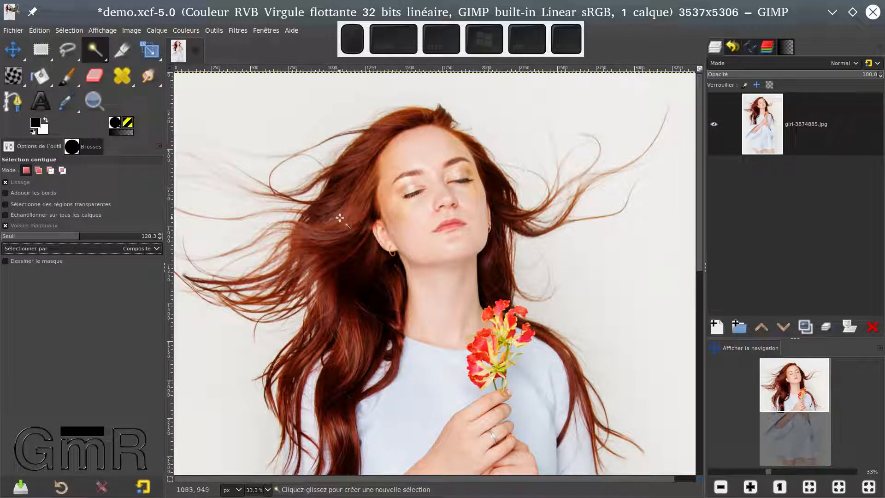
- Lower Seuil to 0, then try contiguous selections from the red hair beside the face, varying the threshold up to 1.5
left_click_drag(27, 239, 14, 239)
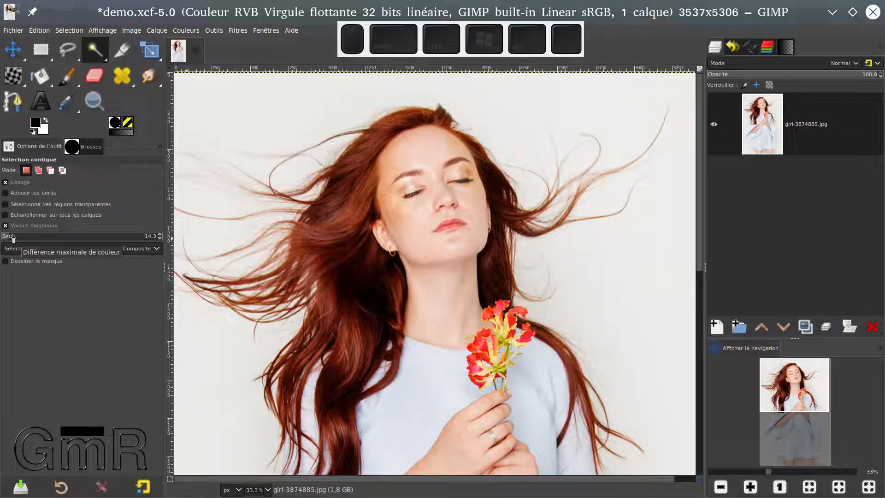
left_click_drag(13, 239, 3, 238)
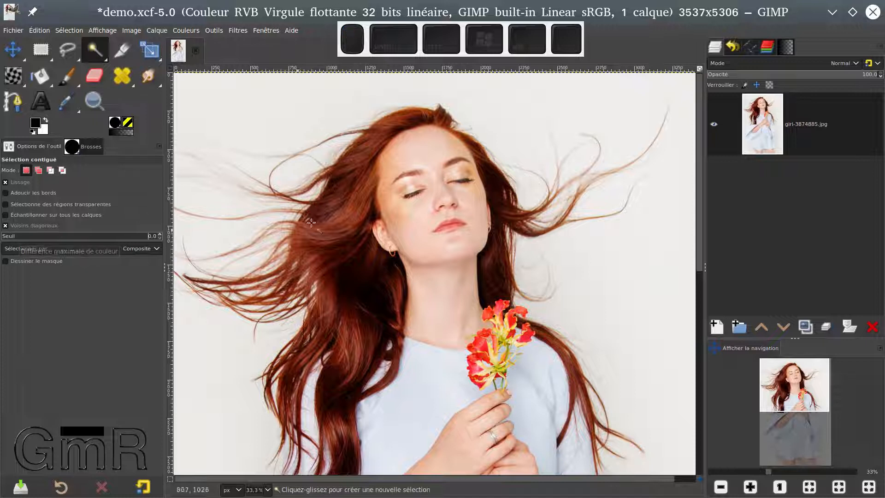
mouse_move(338, 226)
left_mouse_down()
mouse_move(341, 214)
mouse_move(341, 230)
left_mouse_up()
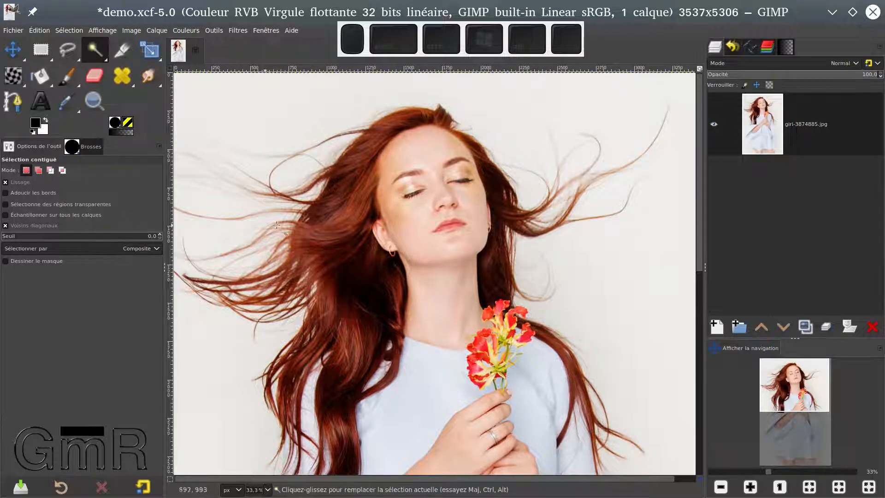
left_click_drag(340, 184, 342, 183)
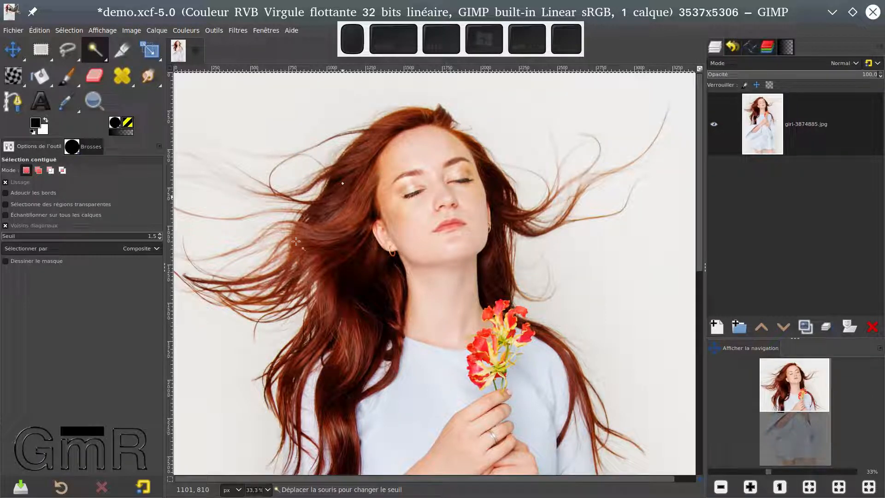
- Set Seuil to 86.8 and select the woman's red hair contiguously, trying the interactive threshold change on the image
left_click(54, 237)
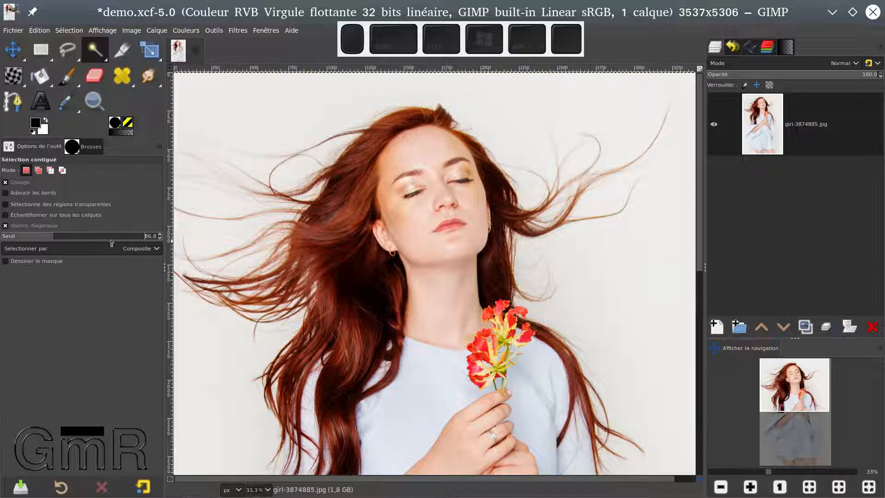
left_click_drag(351, 249, 351, 181)
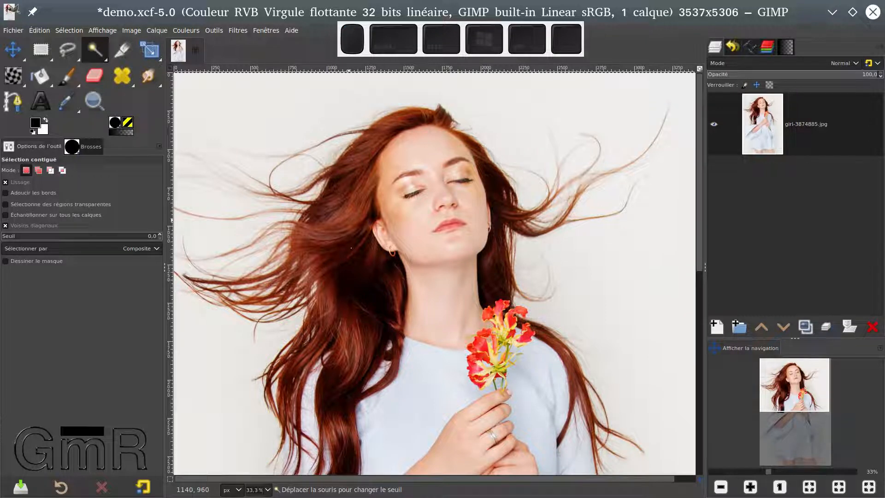
left_click_drag(257, 247, 258, 248)
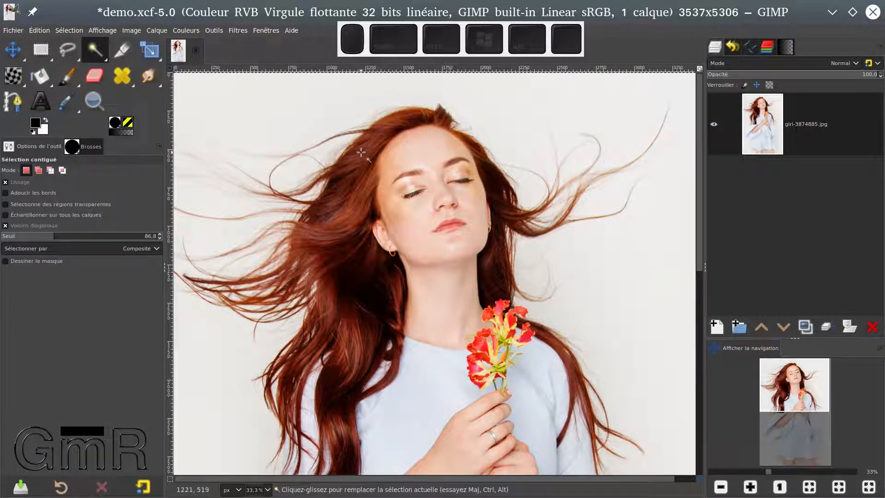
left_click(347, 200)
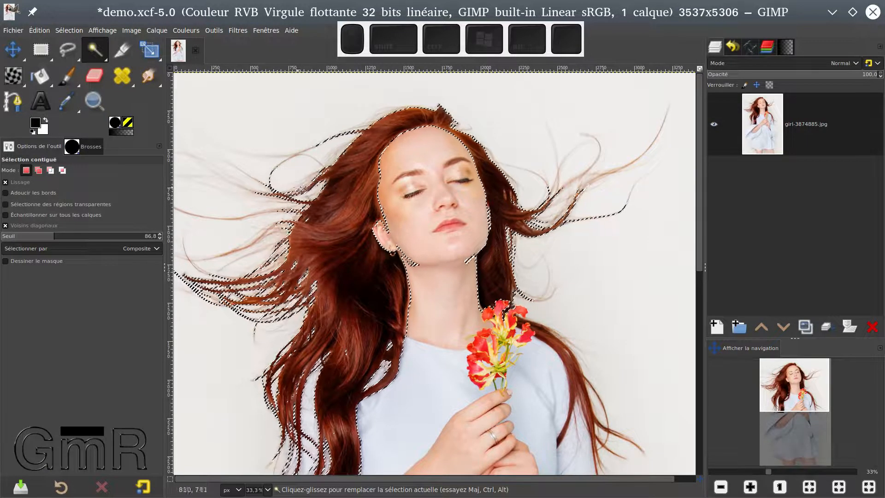
- Make a contiguous selection from the middle of the light blue dress, and clear the selection
scroll(451, 193, "down", 10)
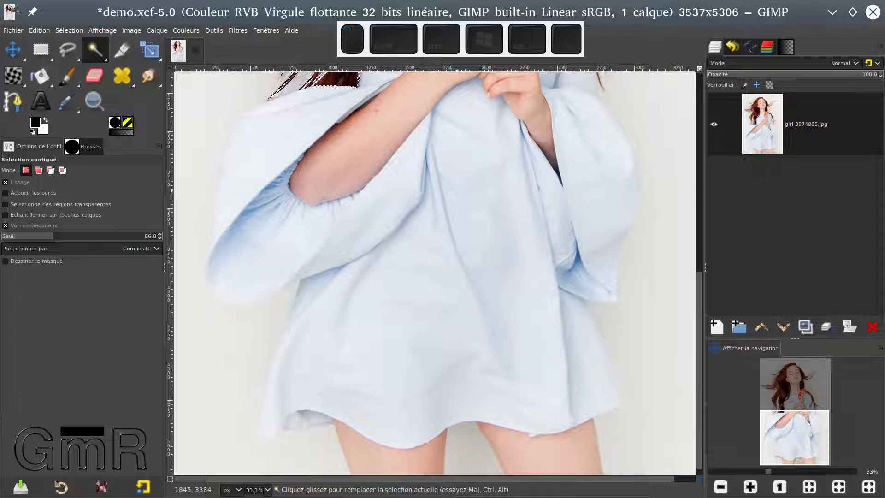
left_click(479, 221)
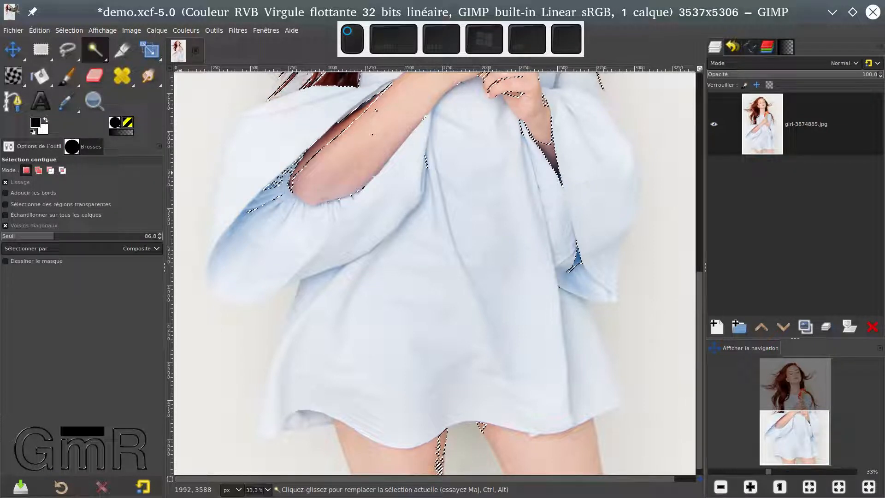
key("ctrl+shift+a")
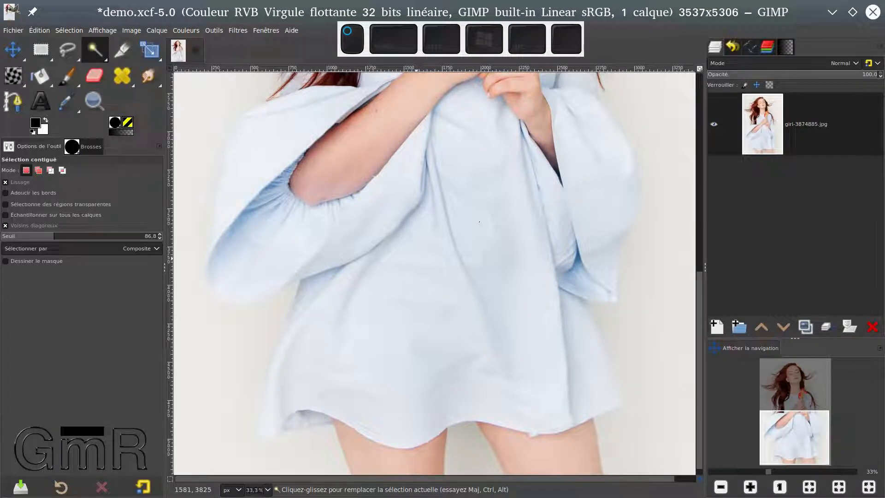
- Make a contiguous selection from the lower part of the light blue dress at Seuil 86.8, and clear the selection
left_click(415, 388)
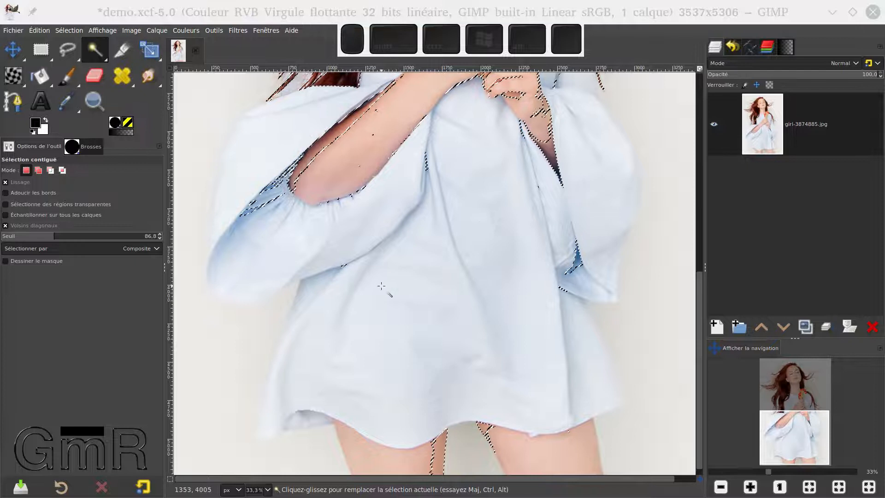
scroll(382, 286, "up", 10)
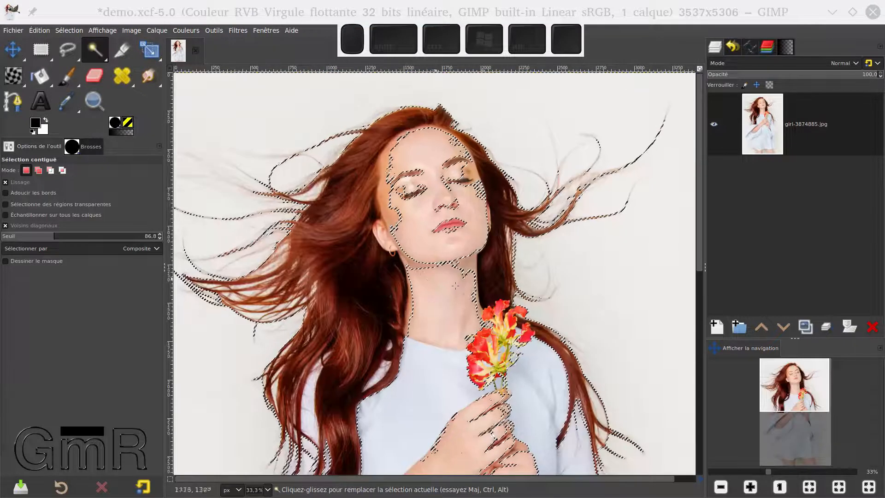
left_click(70, 32)
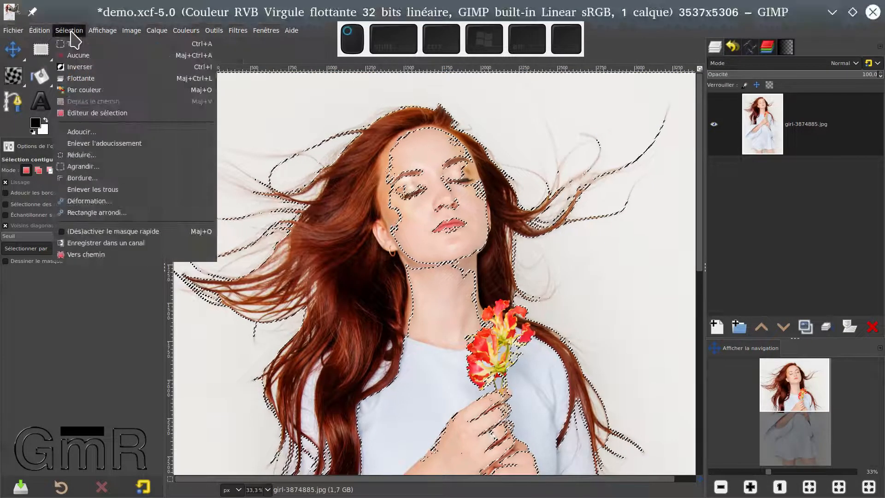
left_click(79, 55)
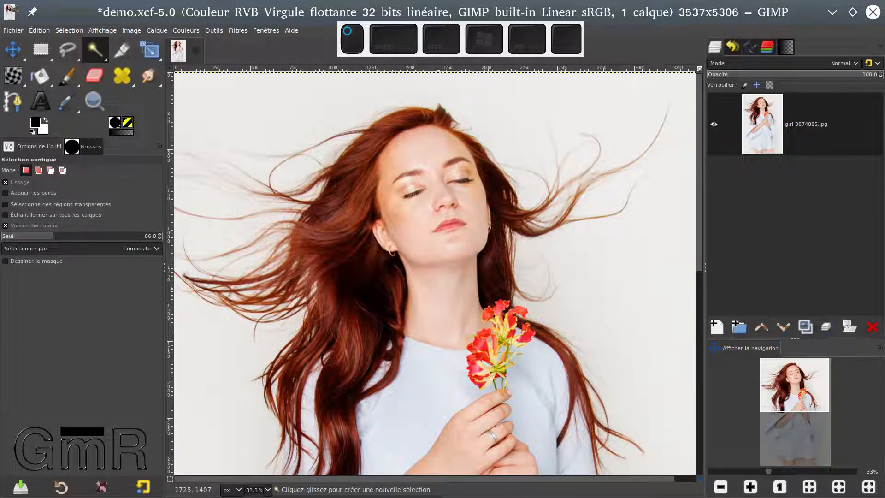
- Make a contiguous selection from the woman's neck, reducing the threshold interactively on the image, and clear the selection
left_click(439, 288)
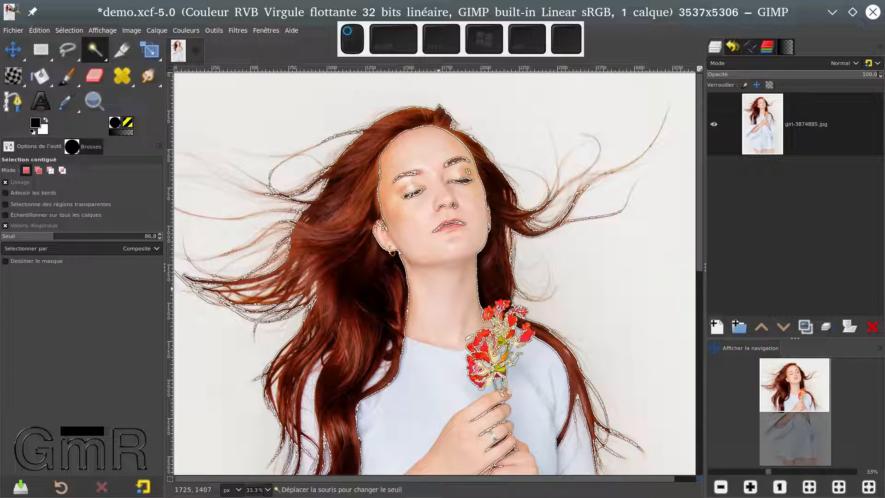
left_click_drag(438, 289, 407, 289)
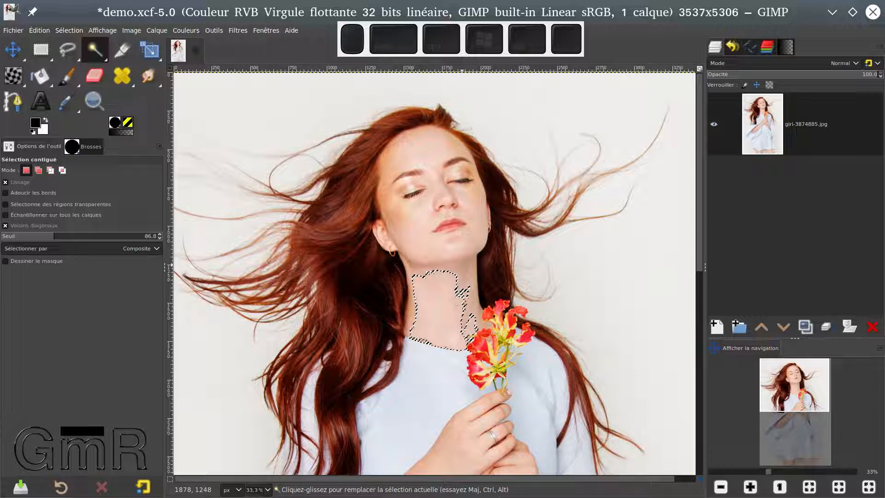
key("ctrl+shift+a")
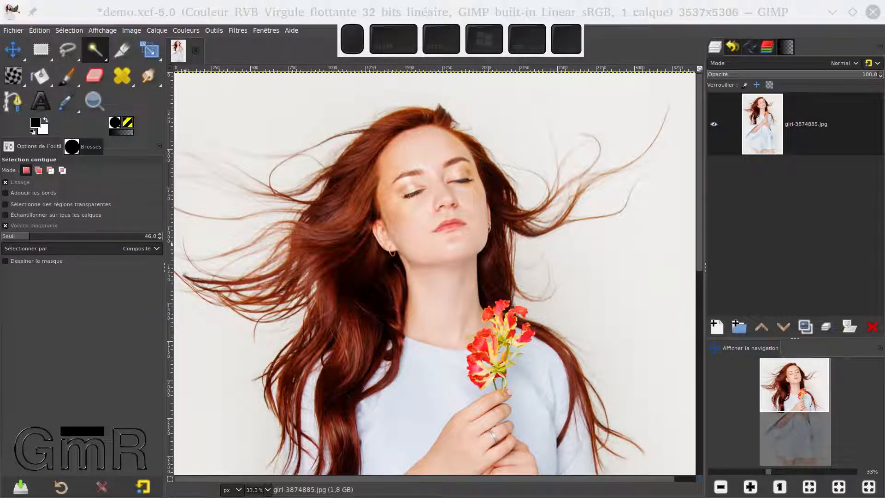
- Enable Dessiner le masque and select the red hair contiguously from Seuil 46, varying the threshold interactively up to 110.5 and back down
left_click(4, 261)
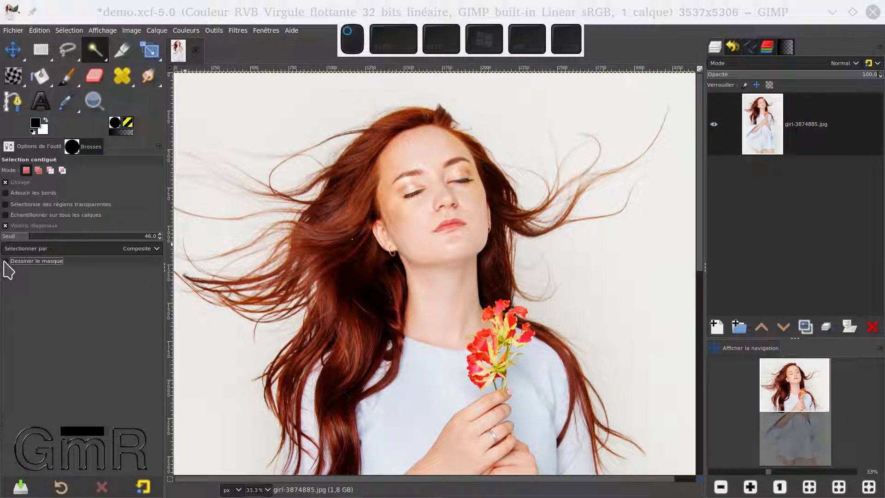
left_click(333, 227)
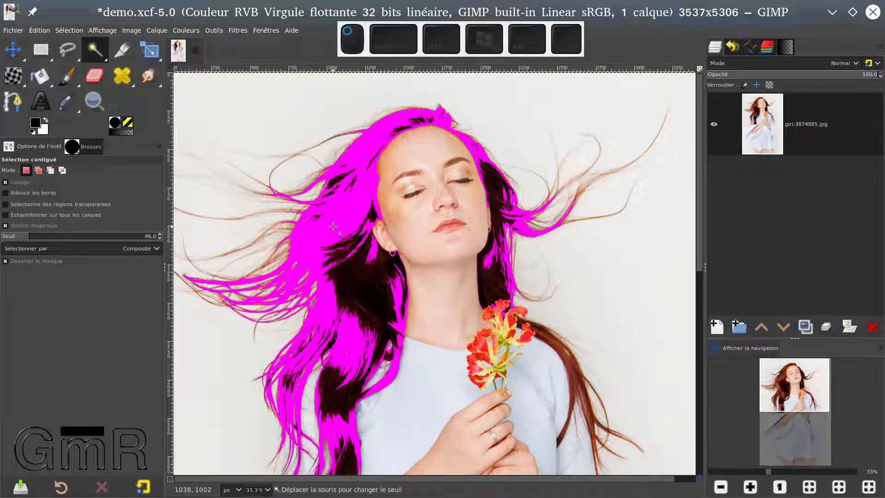
left_click_drag(333, 226, 335, 246)
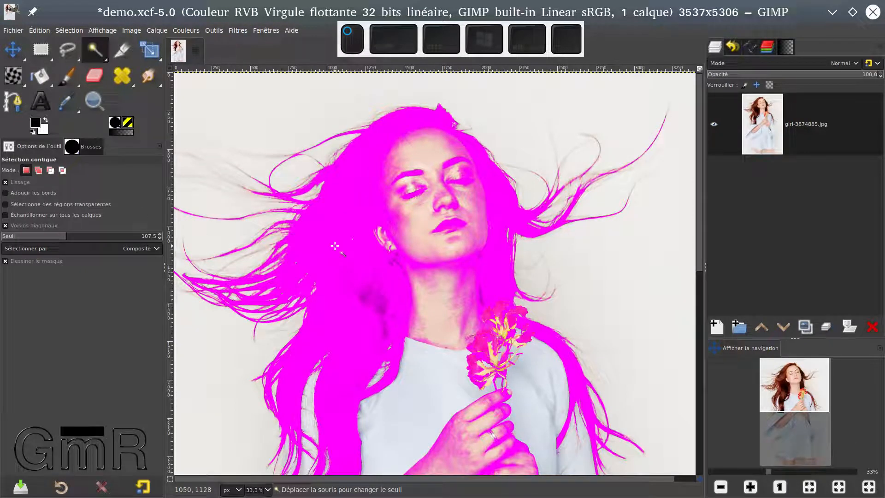
left_click_drag(335, 246, 335, 250)
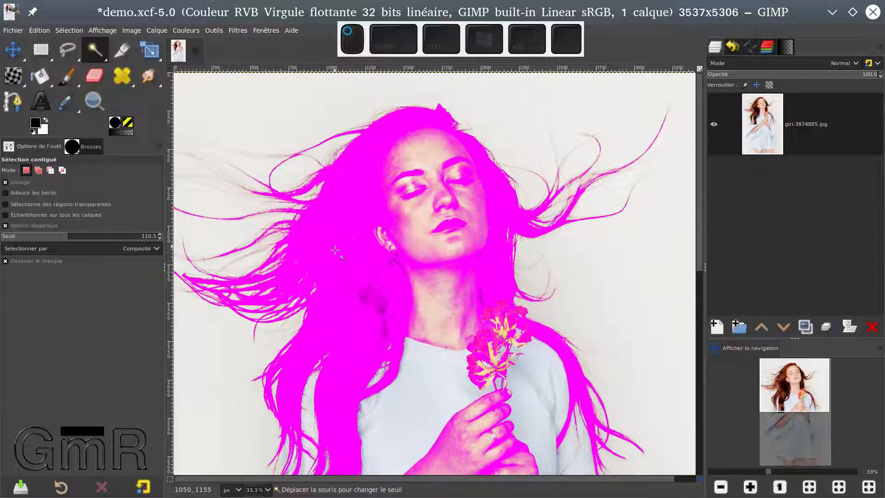
left_click_drag(335, 250, 338, 233)
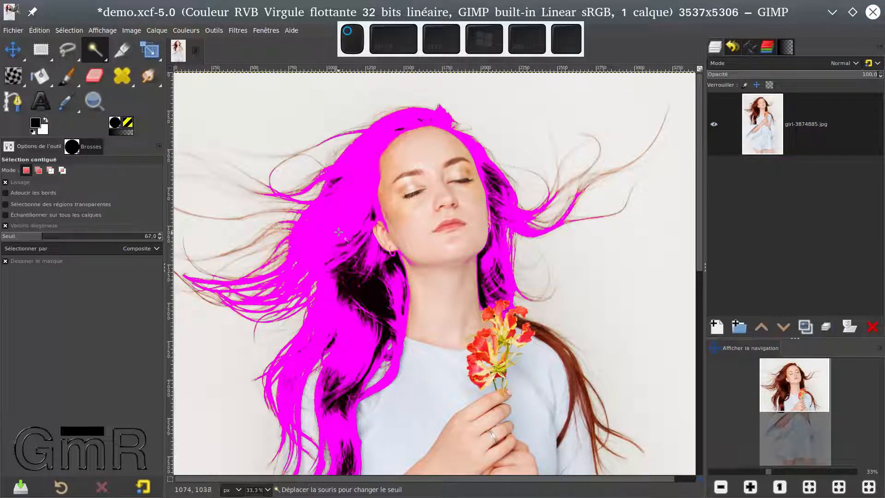
left_click_drag(338, 232, 340, 228)
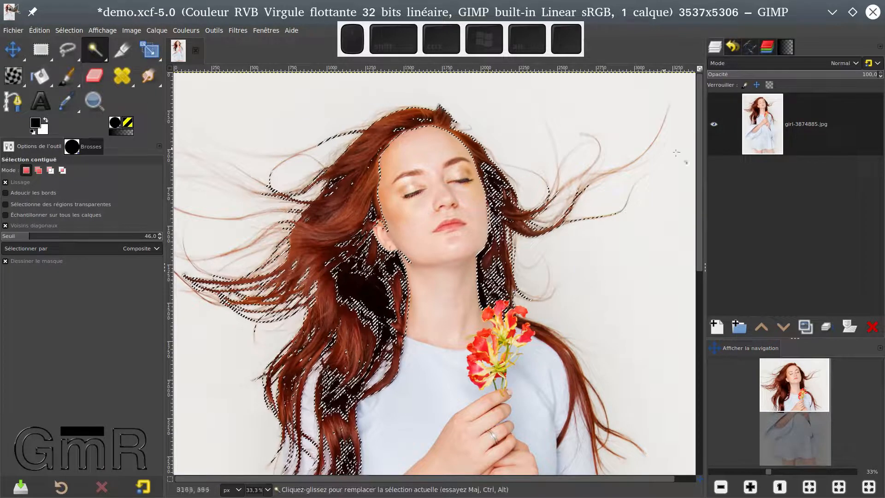
- Replace the hair selection with a contiguous selection from the pale background beside the woman, using Seuil 46
scroll(636, 237, "down", 5)
scroll(636, 237, "down", 3)
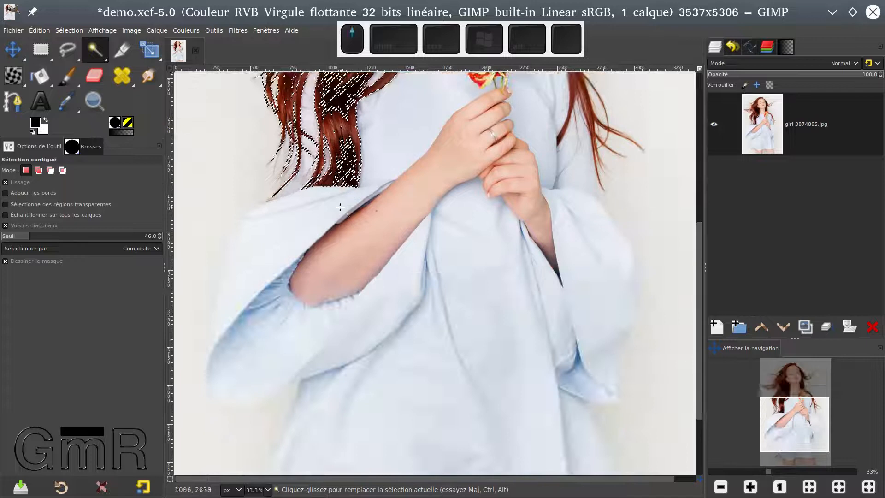
scroll(340, 208, "up", 5)
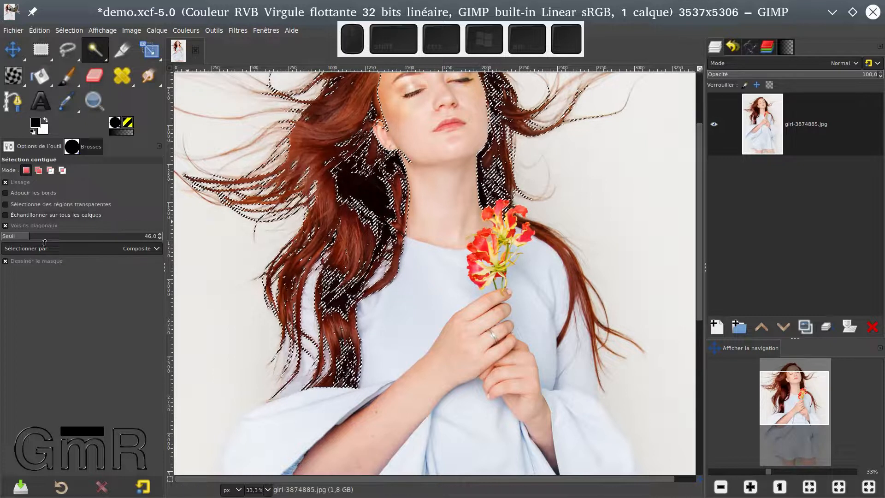
left_click(639, 220)
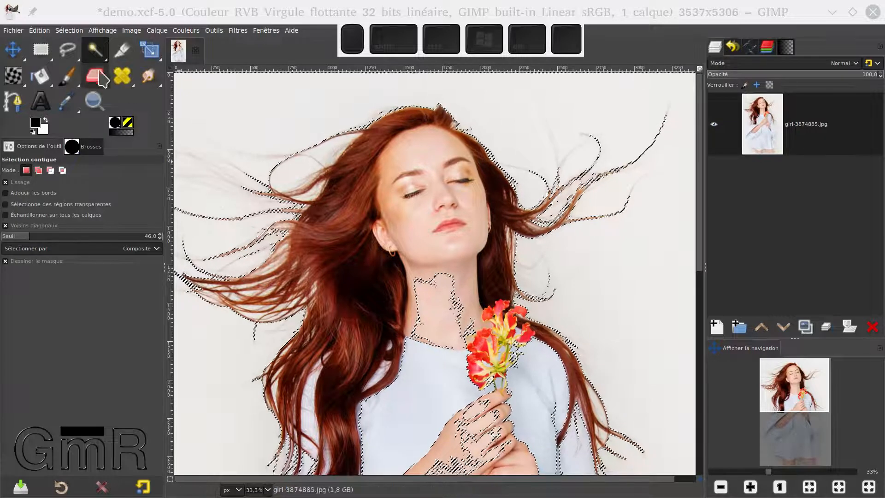
- Show the tools grouped with Sélection contiguë, including Sélection par couleur
left_click(102, 55)
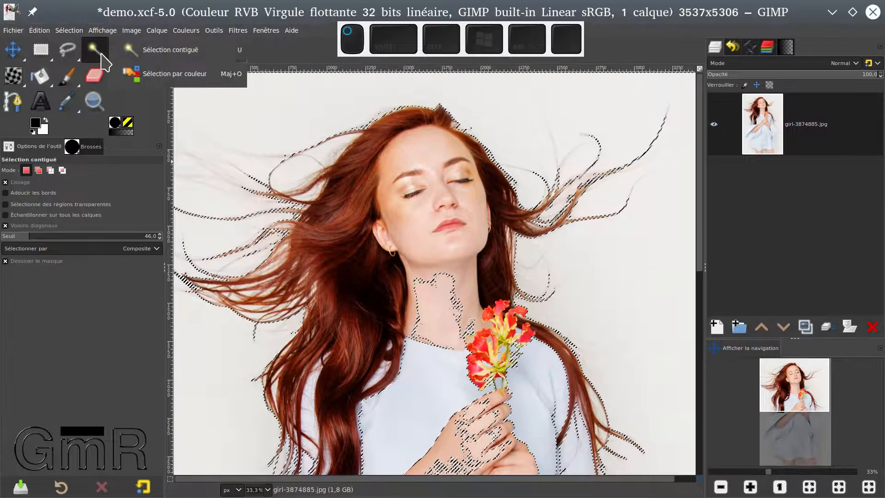